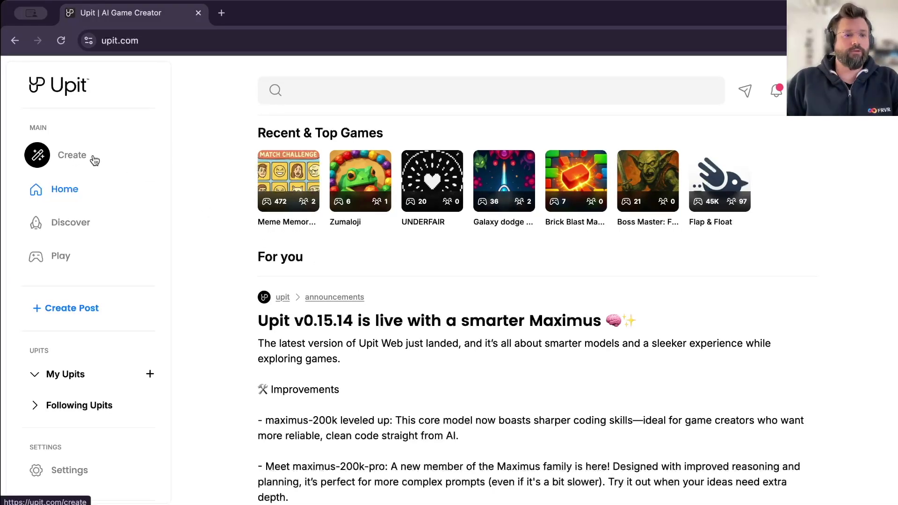
- Create a new game in 2D mode, opening a chat with Ava
{"action": "left_click", "coordinate": [92, 160]}
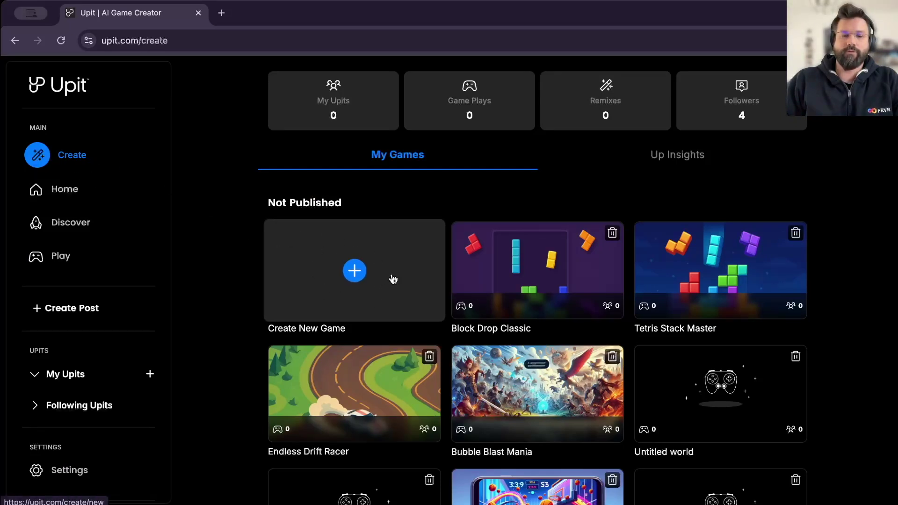
{"action": "left_click", "coordinate": [383, 295]}
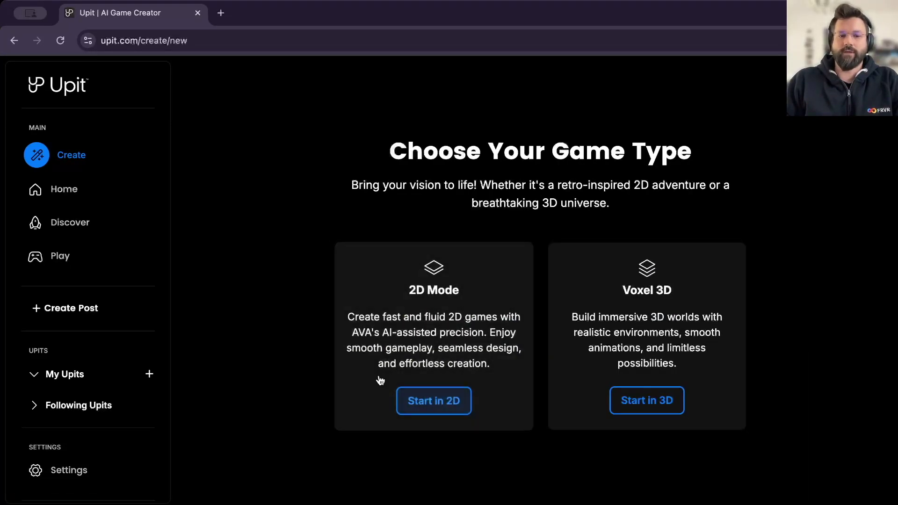
{"action": "left_click", "coordinate": [434, 402]}
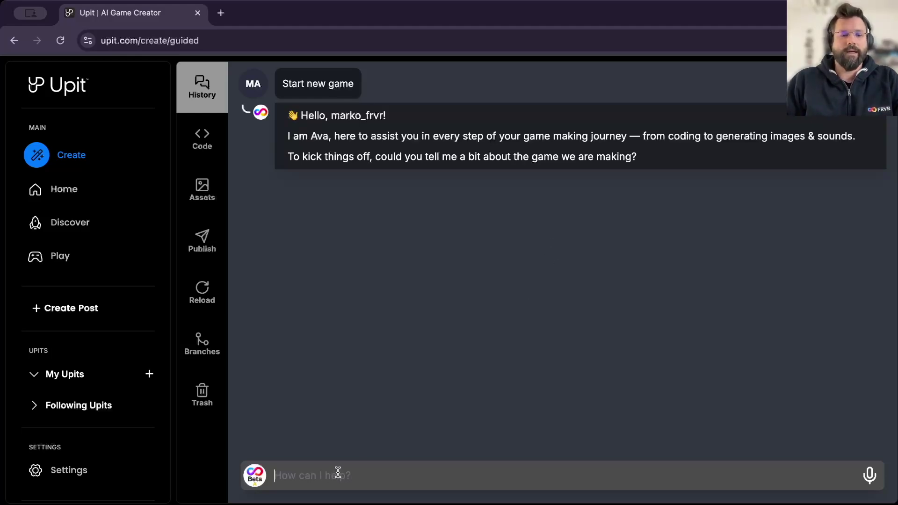
- Cycle the assistant model past the nexus, optimus and maximus-200k options to maximus-200k-pro
{"action": "left_click", "coordinate": [393, 475]}
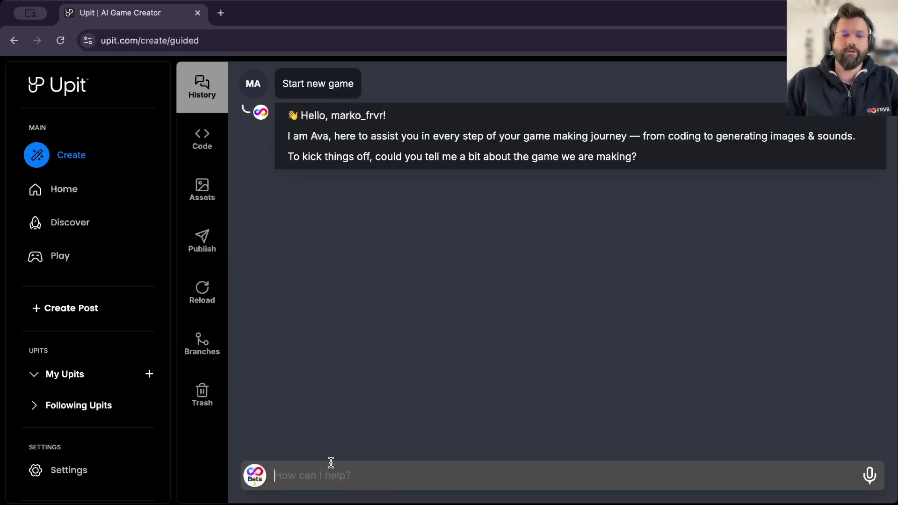
{"action": "left_click", "coordinate": [256, 482]}
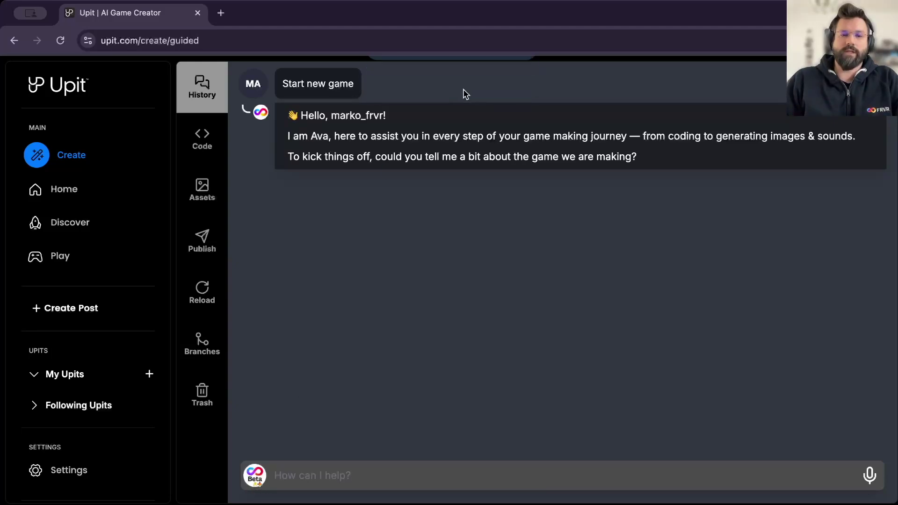
{"action": "left_click", "coordinate": [256, 481]}
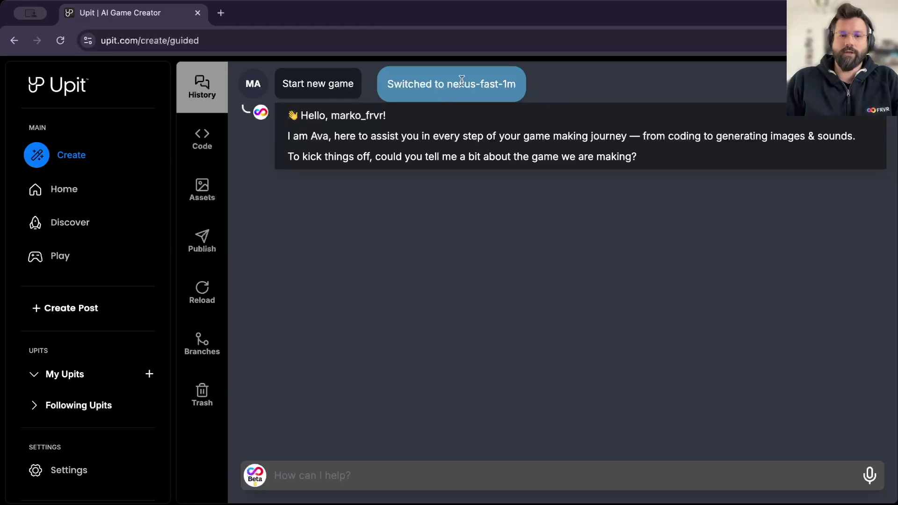
{"action": "left_click", "coordinate": [255, 478]}
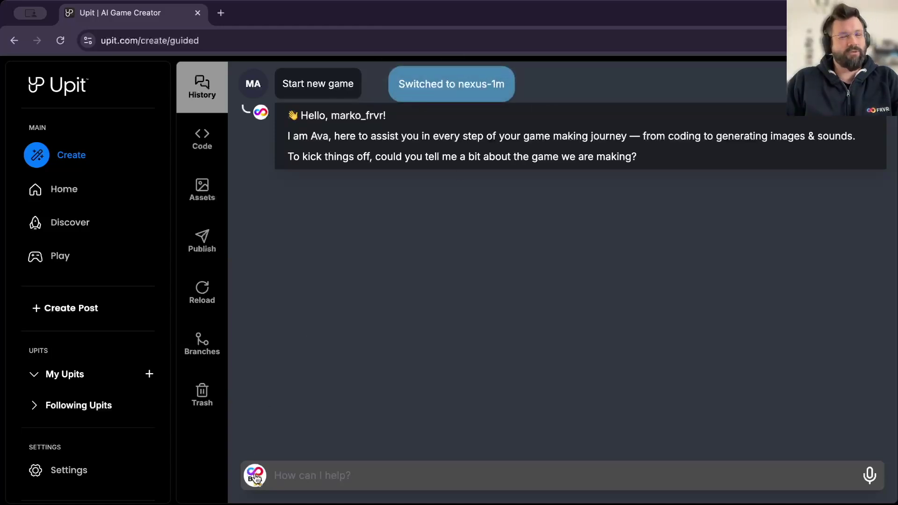
{"action": "left_click", "coordinate": [255, 478]}
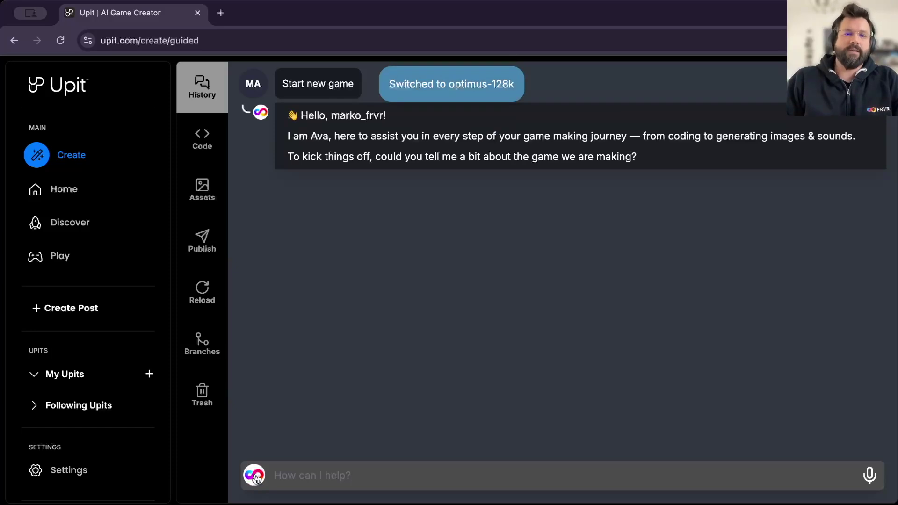
{"action": "left_click", "coordinate": [255, 478]}
{"action": "left_click", "coordinate": [256, 479]}
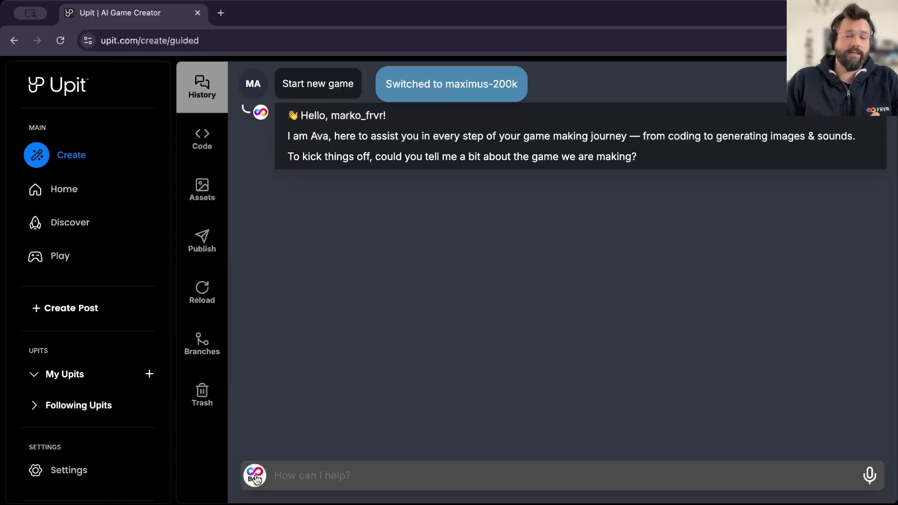
{"action": "left_click", "coordinate": [255, 479]}
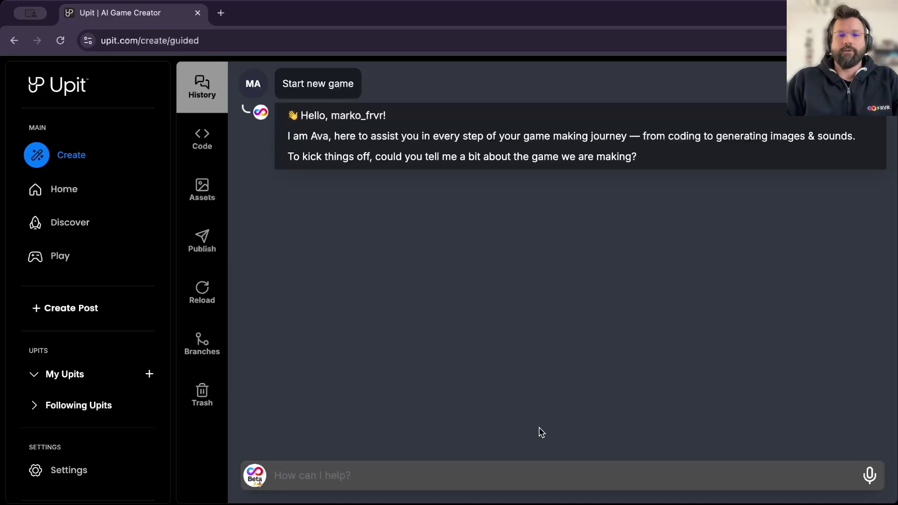
- Describe the brick-breaker game by voice and review the generated Brick Breaker Bounce plan
{"action": "left_click", "coordinate": [870, 477]}
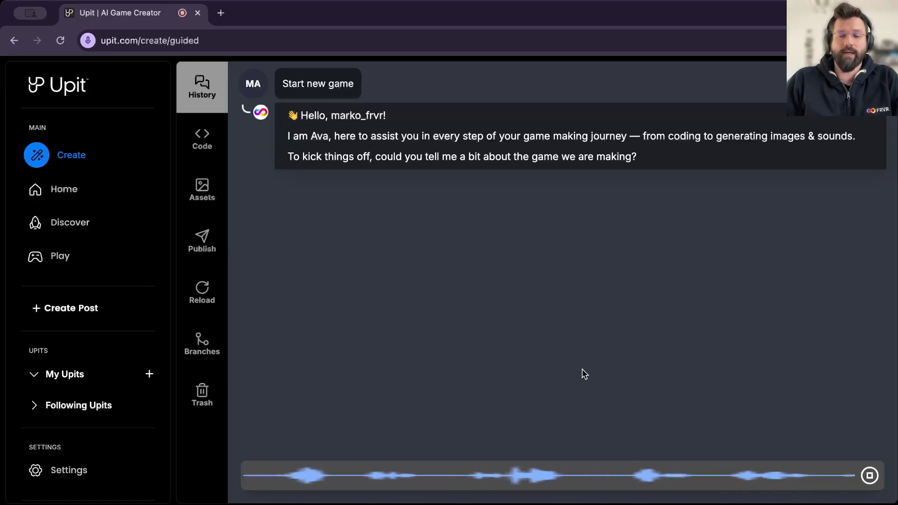
{"action": "left_click", "coordinate": [869, 476]}
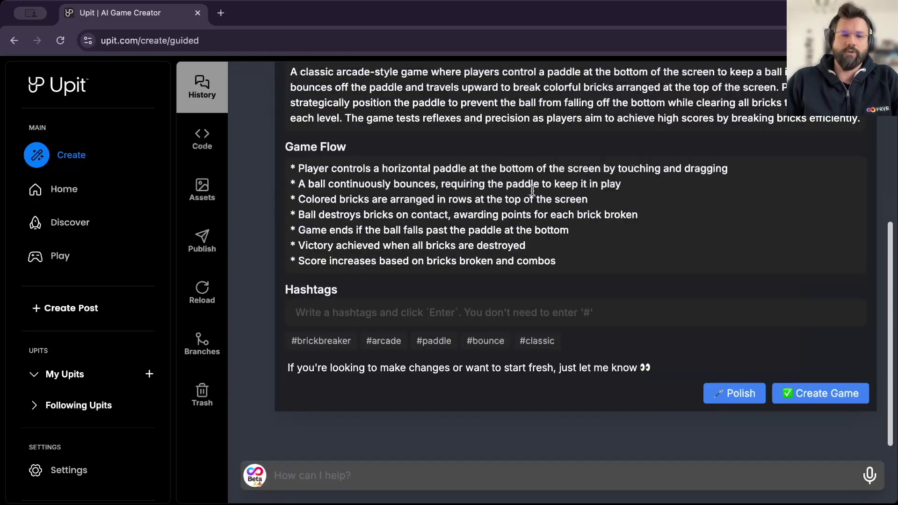
{"action": "scroll", "coordinate": [580, 264], "scroll_direction": "up", "scroll_amount": 3}
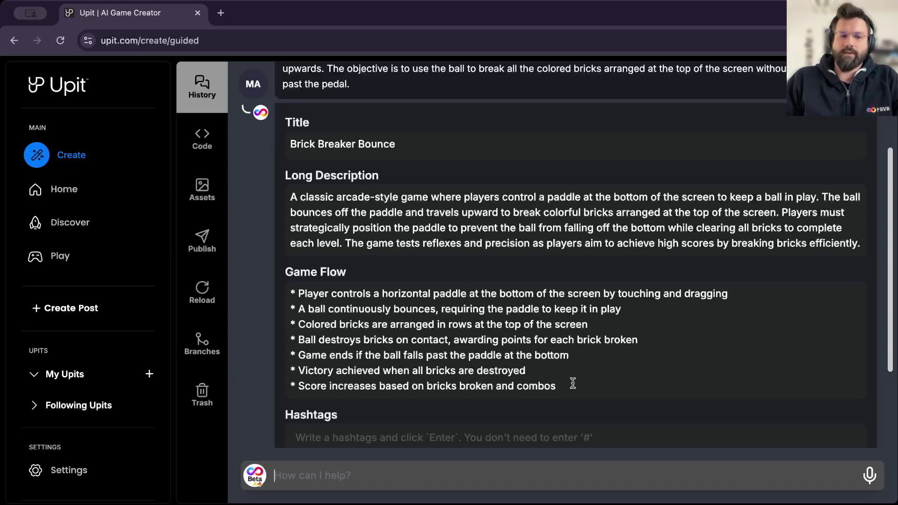
{"action": "scroll", "coordinate": [573, 384], "scroll_direction": "down", "scroll_amount": 5}
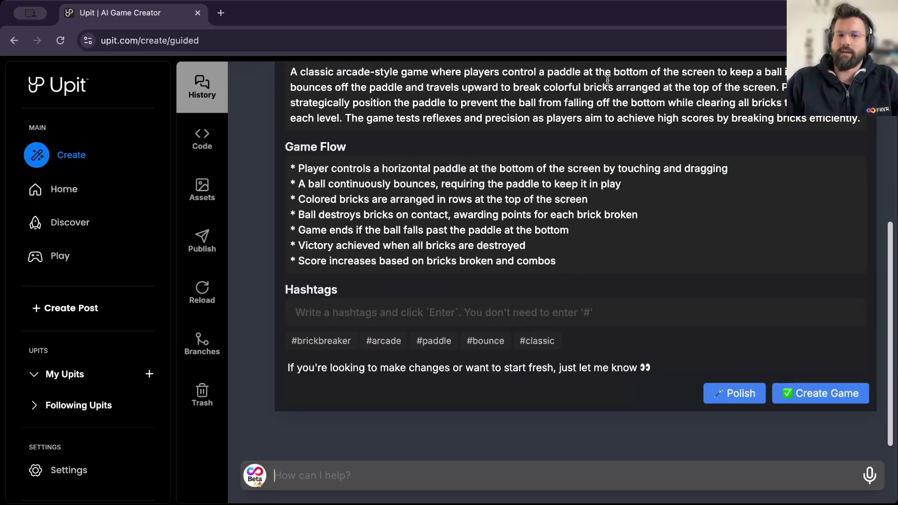
{"action": "scroll", "coordinate": [607, 80], "scroll_direction": "up", "scroll_amount": 3}
{"action": "scroll", "coordinate": [594, 223], "scroll_direction": "down", "scroll_amount": 2}
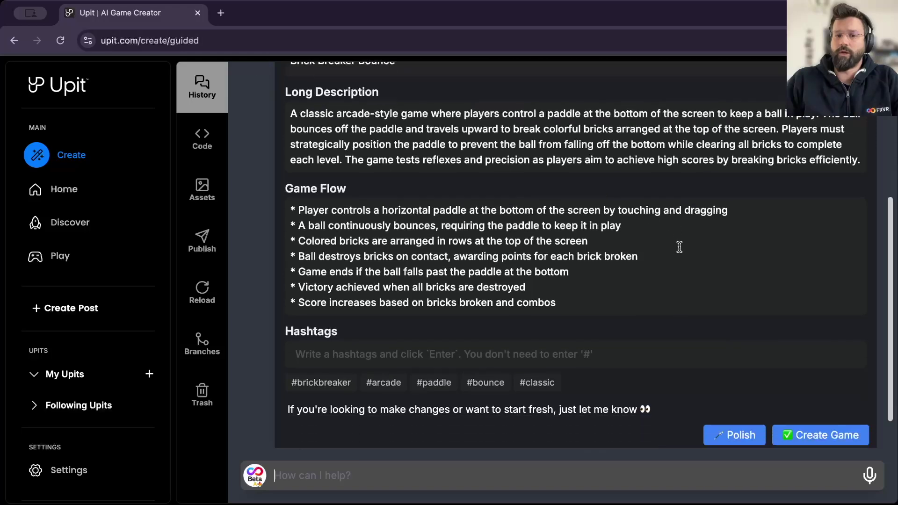
{"action": "scroll", "coordinate": [679, 247], "scroll_direction": "down", "scroll_amount": 2}
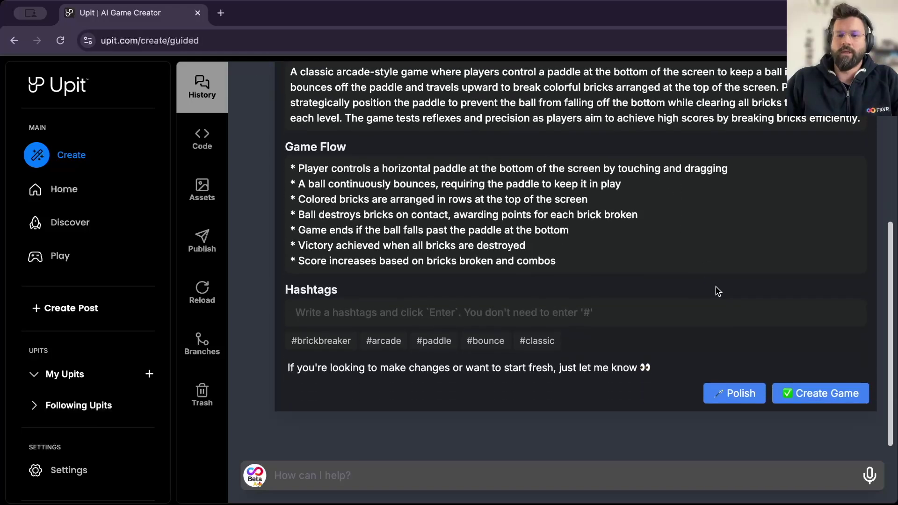
- Build the game from the plan and play a preview round until Game Over at 120
{"action": "left_click", "coordinate": [816, 395]}
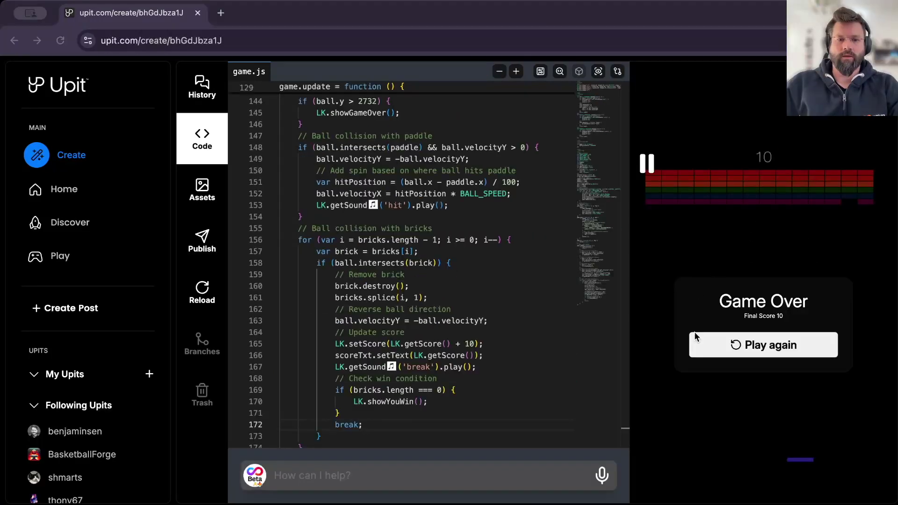
{"action": "left_click", "coordinate": [739, 348]}
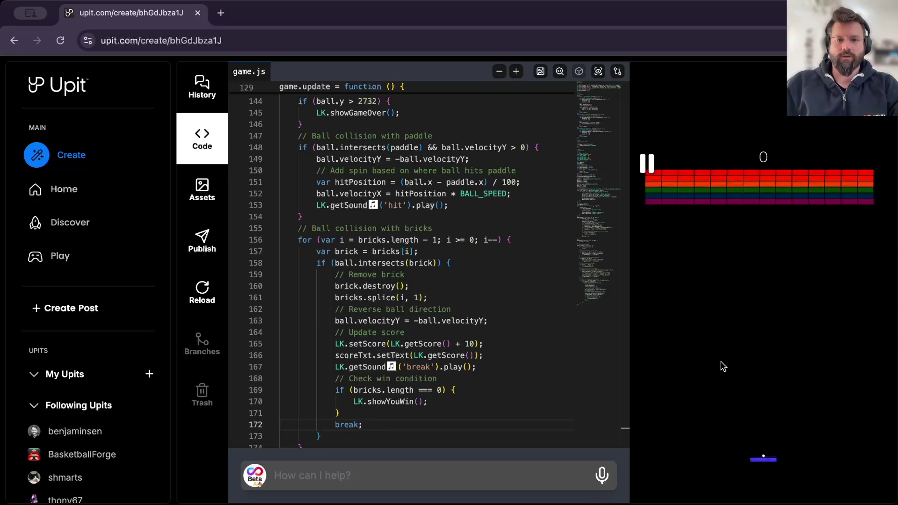
{"action": "left_click", "coordinate": [754, 465]}
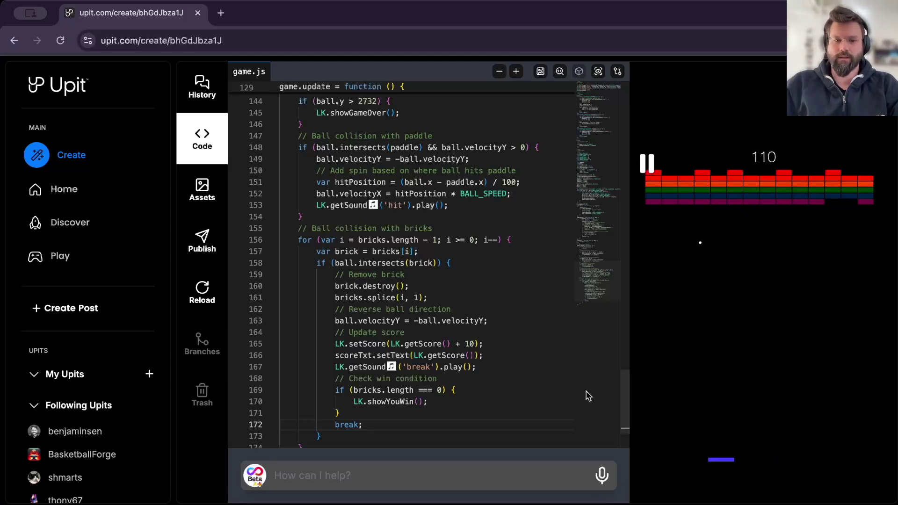
{"action": "left_click", "coordinate": [602, 476]}
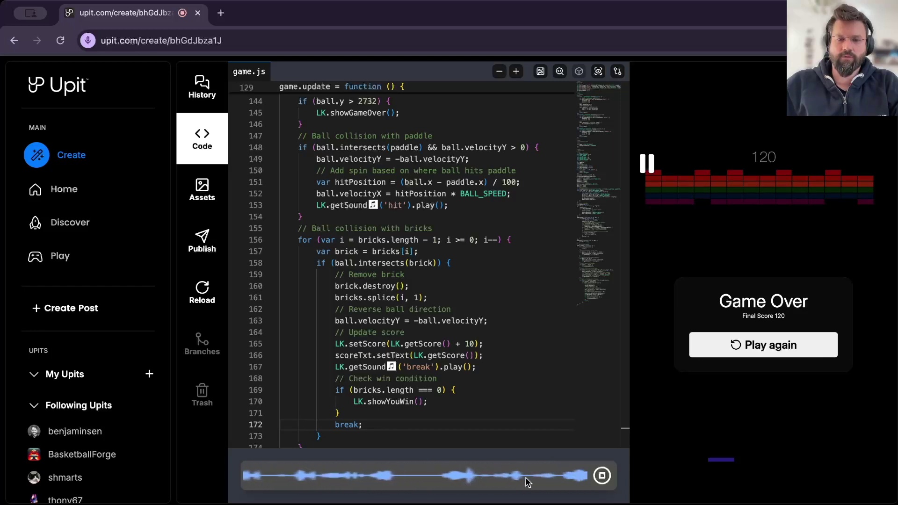
- Submit the voice request to triple paddle and ball size and enlarge but halve the bricks
{"action": "left_click", "coordinate": [603, 476]}
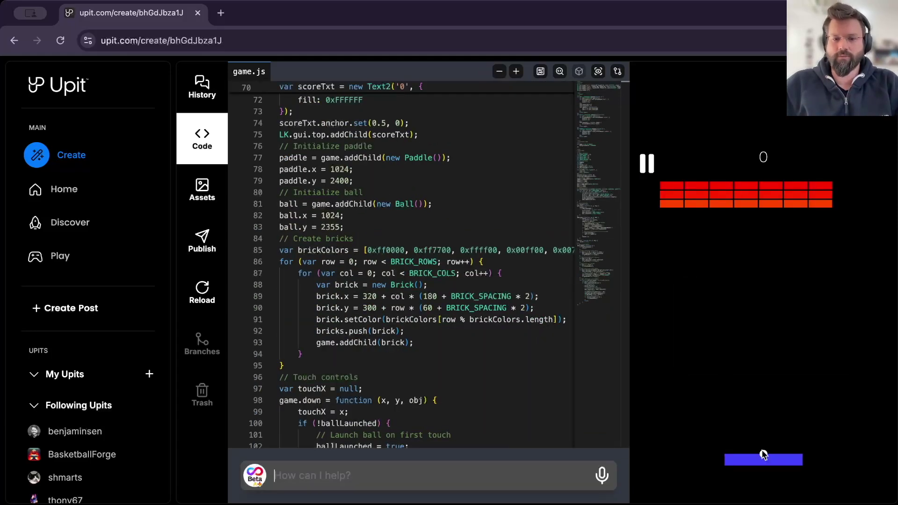
- Steer the enlarged paddle left and right to break bricks, reaching score 80
{"action": "left_click_drag", "start_coordinate": [758, 464], "coordinate": [750, 464]}
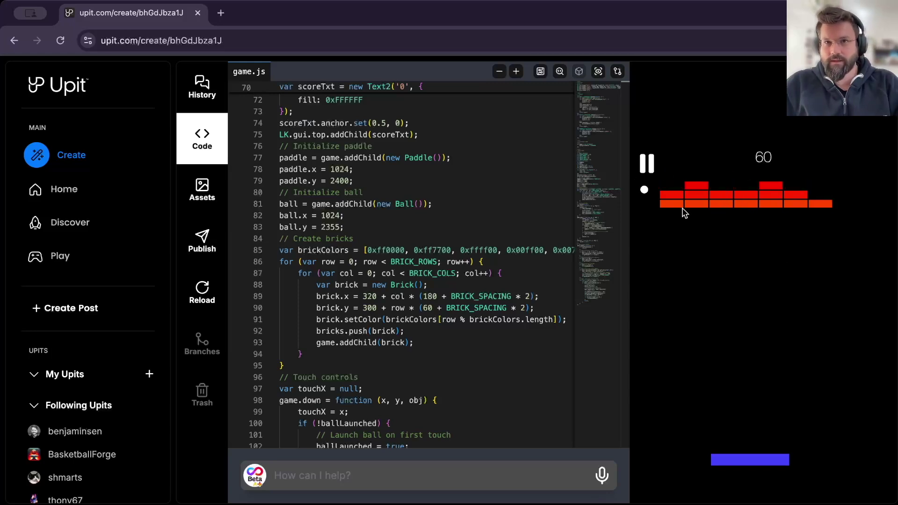
{"action": "left_click_drag", "start_coordinate": [752, 464], "coordinate": [837, 465]}
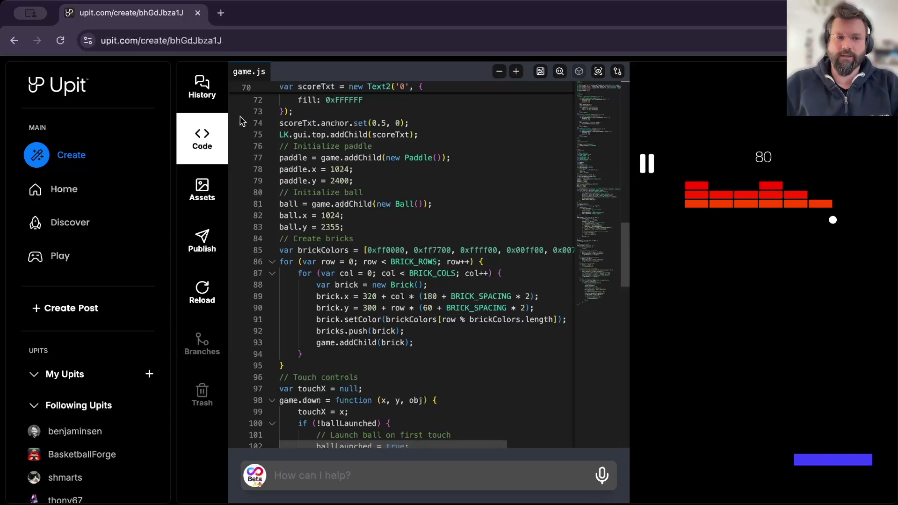
- Review the conversation history with the assistant, then open the game's image assets
{"action": "left_click", "coordinate": [205, 93]}
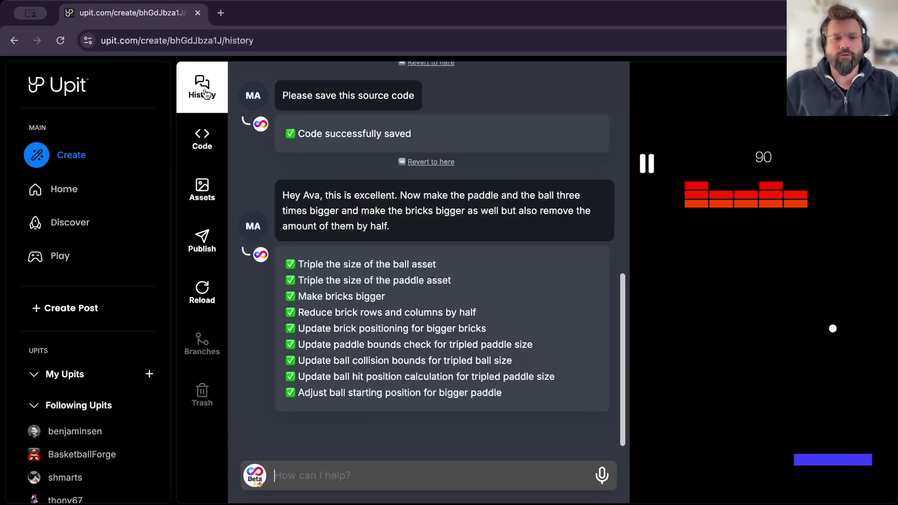
{"action": "scroll", "coordinate": [414, 236], "scroll_direction": "up", "scroll_amount": 3}
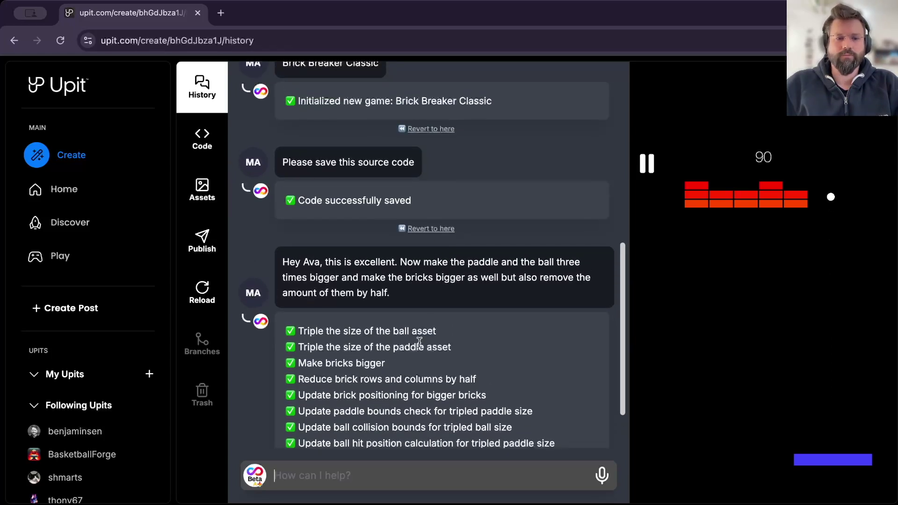
{"action": "scroll", "coordinate": [442, 327], "scroll_direction": "down", "scroll_amount": 3}
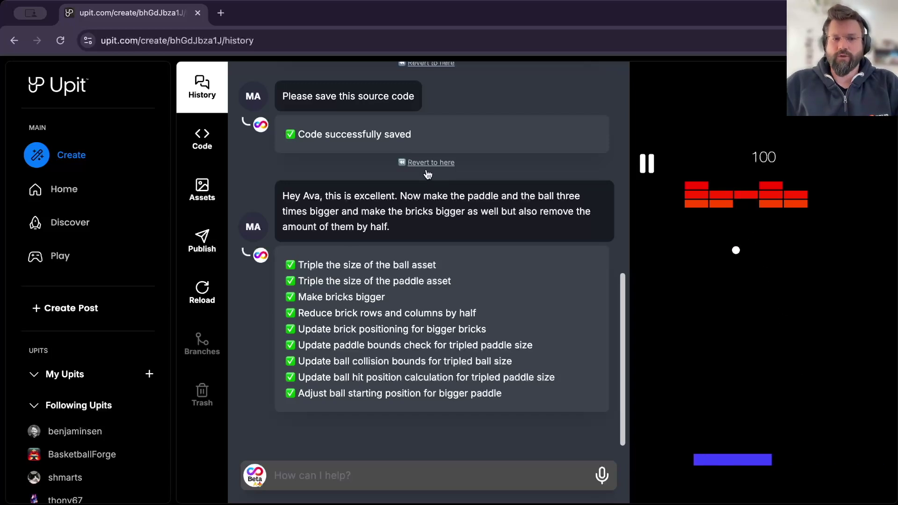
{"action": "scroll", "coordinate": [428, 174], "scroll_direction": "up", "scroll_amount": 3}
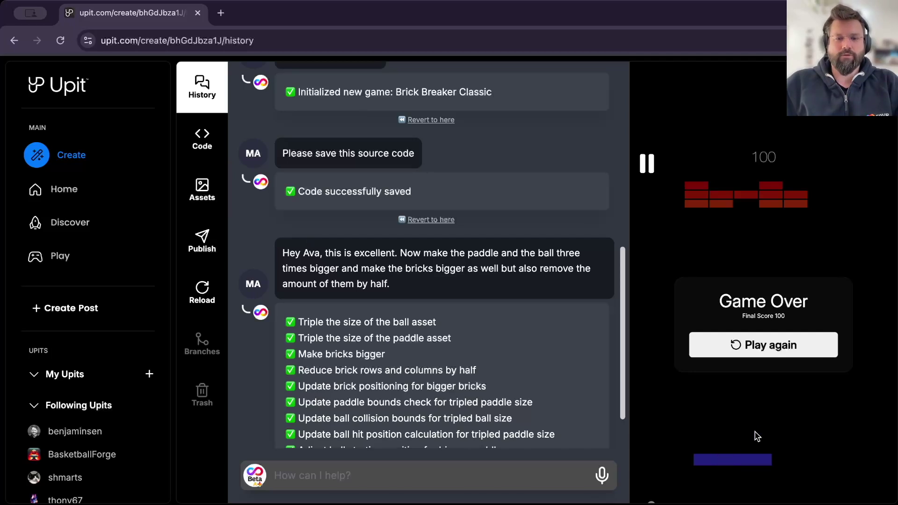
{"action": "left_click", "coordinate": [207, 199]}
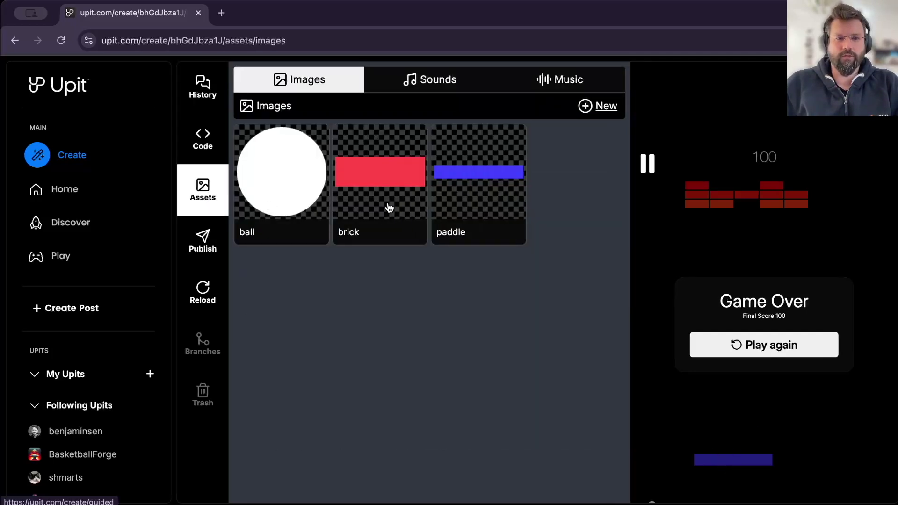
- Add a new image to the brick asset and scribble a rough shape in the Sketch tab
{"action": "left_click", "coordinate": [389, 182]}
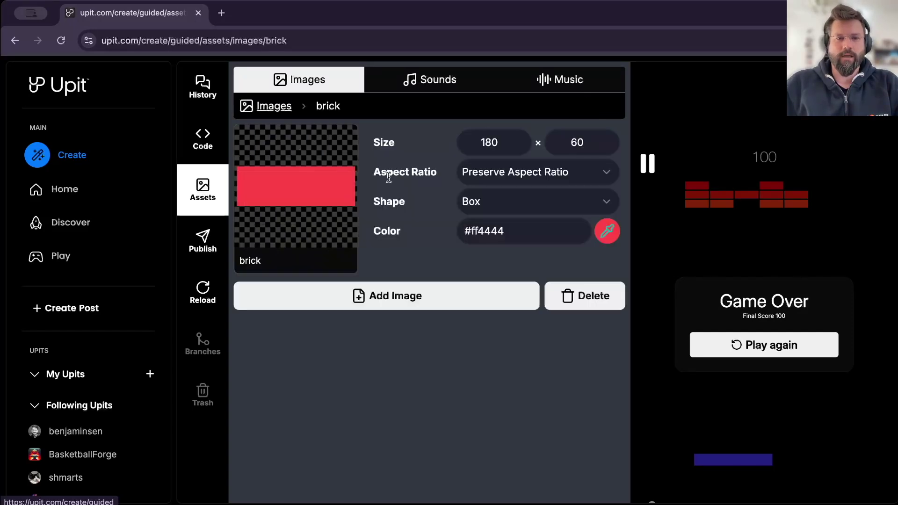
{"action": "left_click", "coordinate": [413, 297]}
{"action": "left_click", "coordinate": [552, 243]}
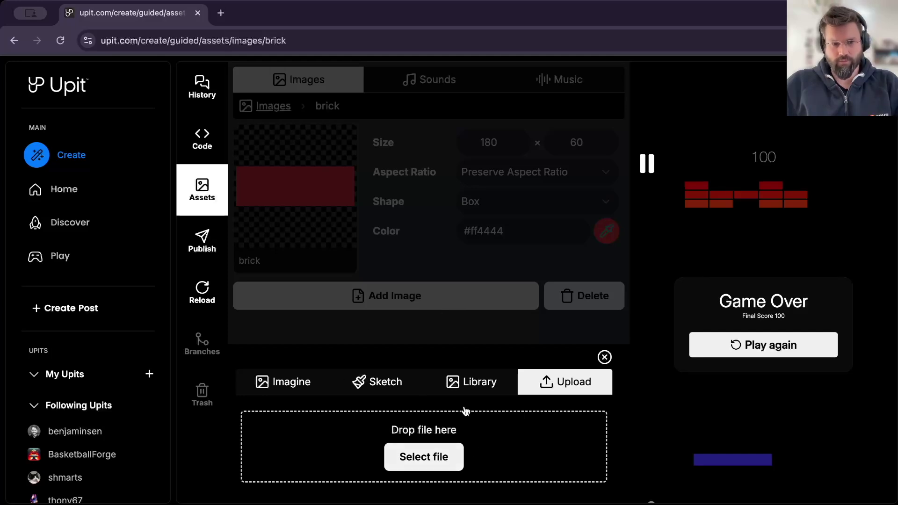
{"action": "left_click", "coordinate": [371, 387]}
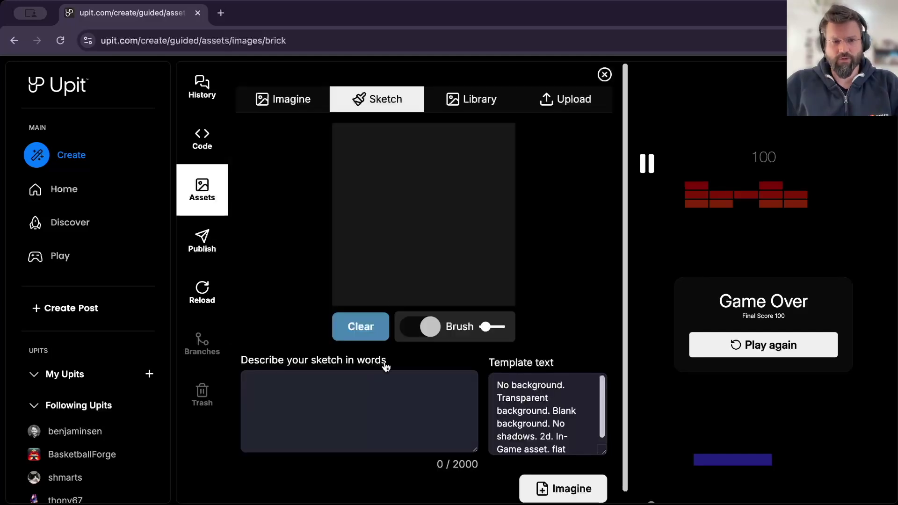
{"action": "mouse_move", "coordinate": [398, 162]}
{"action": "left_mouse_down"}
{"action": "mouse_move", "coordinate": [370, 243]}
{"action": "mouse_move", "coordinate": [431, 206]}
{"action": "mouse_move", "coordinate": [421, 190]}
{"action": "mouse_move", "coordinate": [378, 285]}
{"action": "left_mouse_up"}
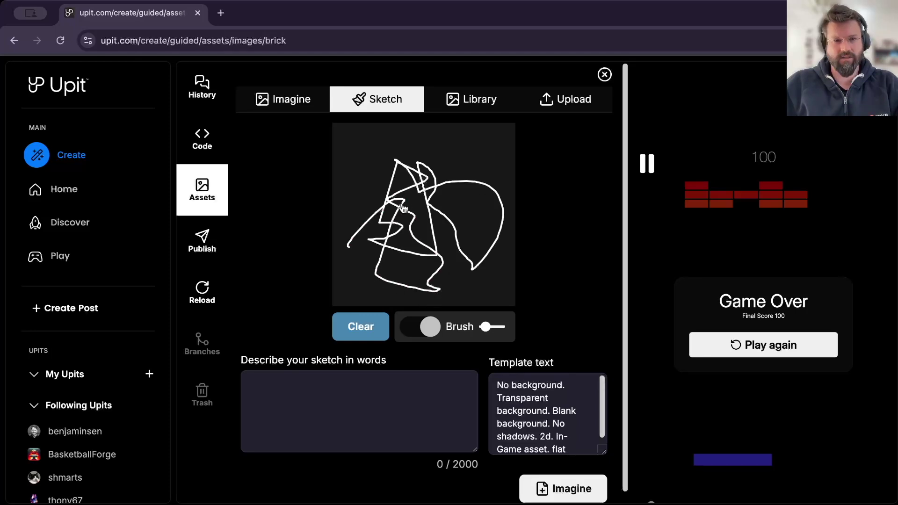
- Generate four images in the Imagine tab from a neon sci-fi arkanoid paddle prompt
{"action": "left_click", "coordinate": [290, 101]}
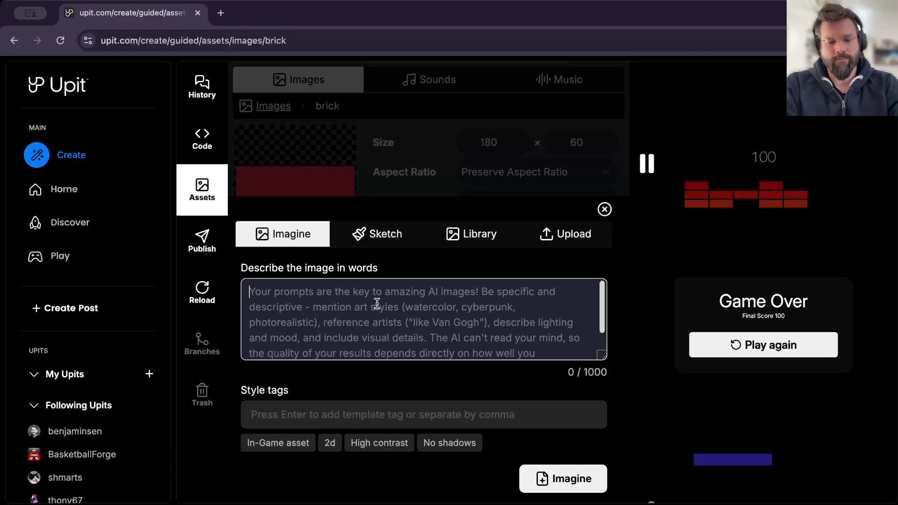
{"action": "type", "text": "I w"}
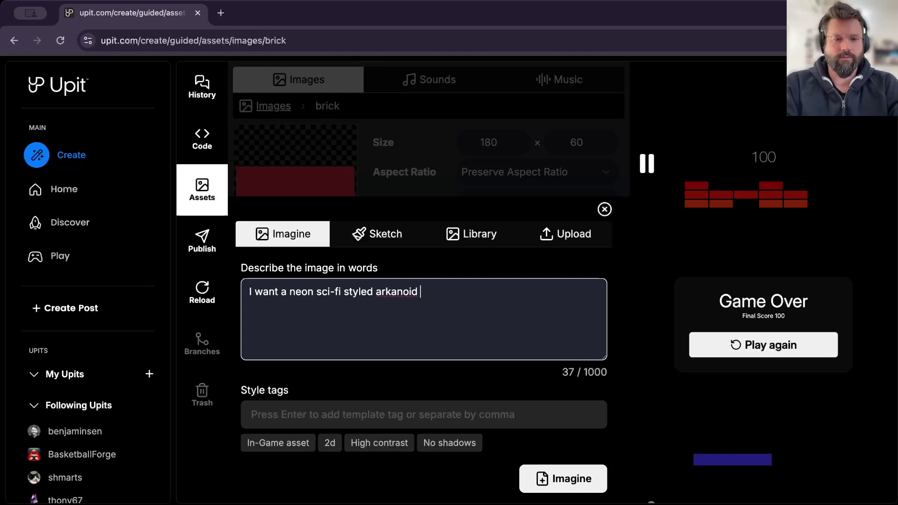
{"action": "type", "text": "dle image for m"}
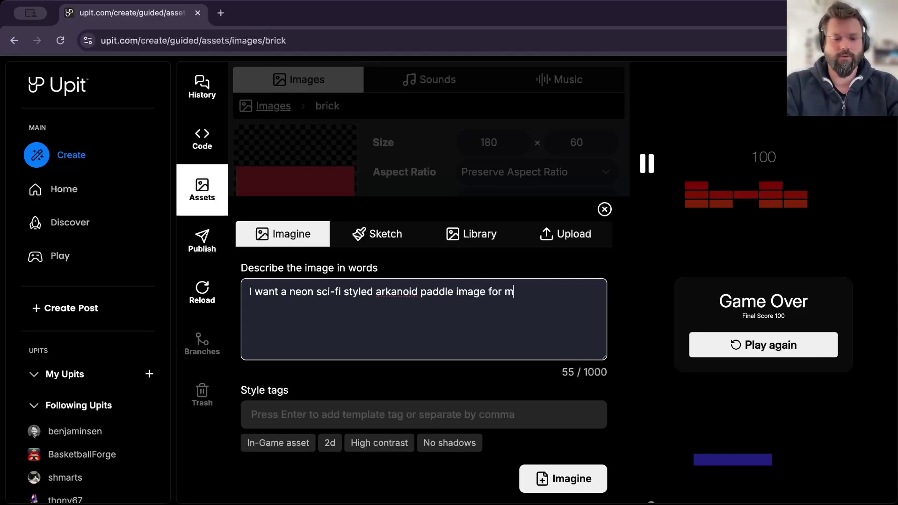
{"action": "type", "text": "d g"}
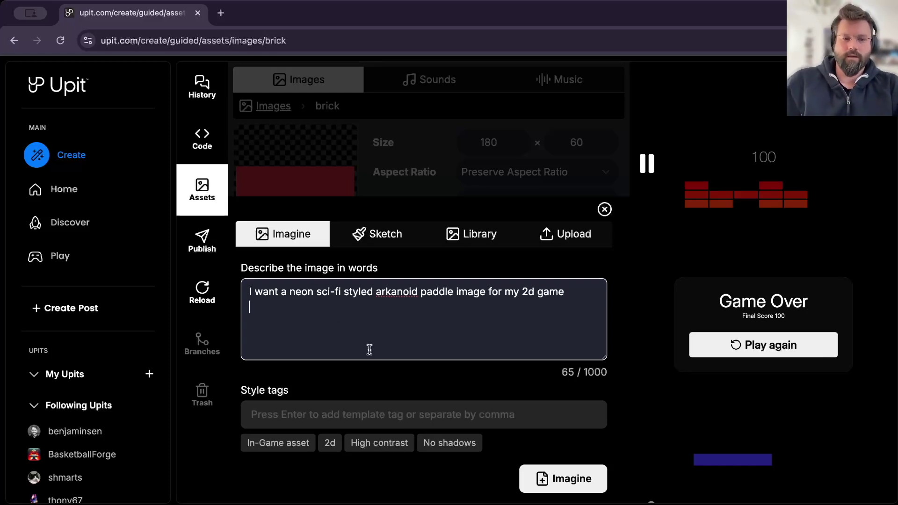
{"action": "type", "text": "ame"}
{"action": "key", "text": "Return"}
{"action": "left_click", "coordinate": [543, 477]}
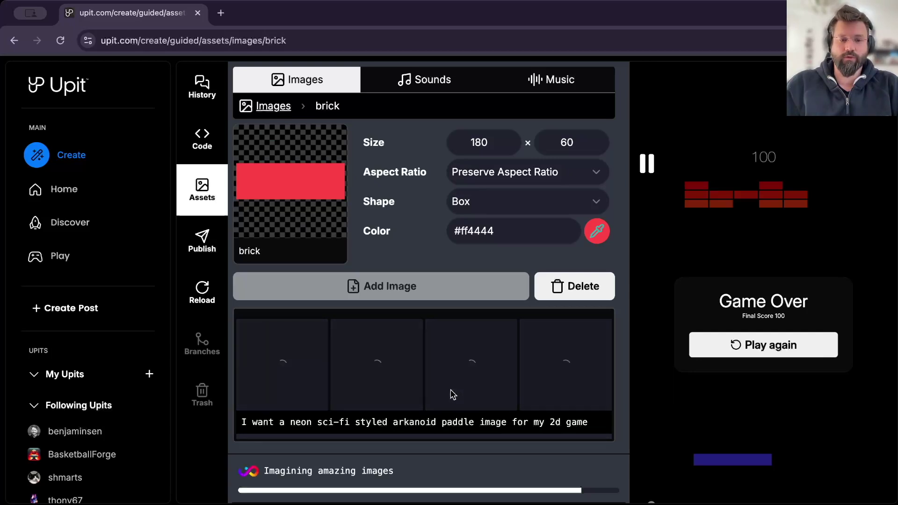
- Preview several generated brick images, apply the pink-and-cyan neon one, and return to Images
{"action": "scroll", "coordinate": [442, 393], "scroll_direction": "down", "scroll_amount": 2}
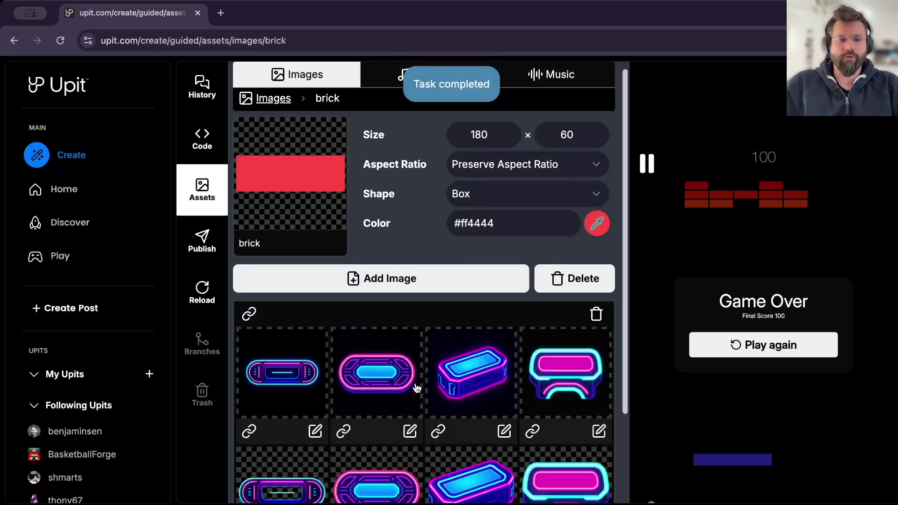
{"action": "scroll", "coordinate": [418, 386], "scroll_direction": "down", "scroll_amount": 3}
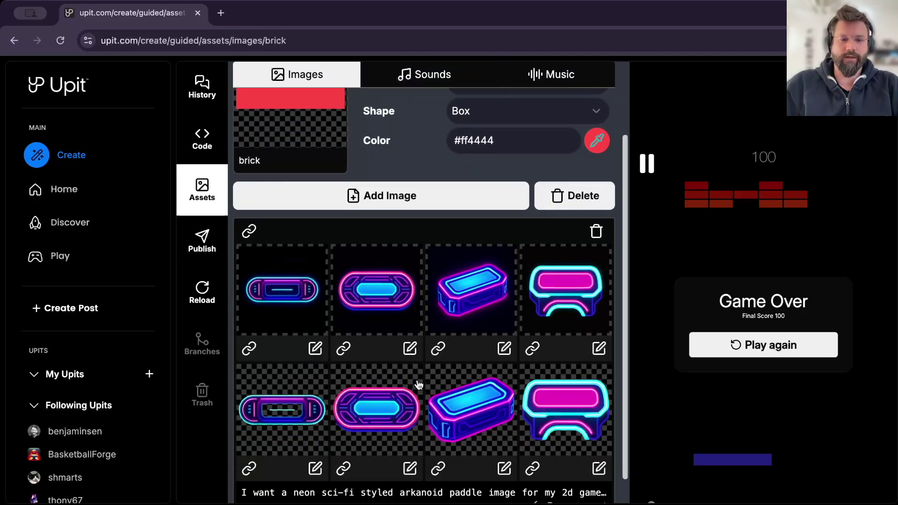
{"action": "scroll", "coordinate": [418, 385], "scroll_direction": "down", "scroll_amount": 1}
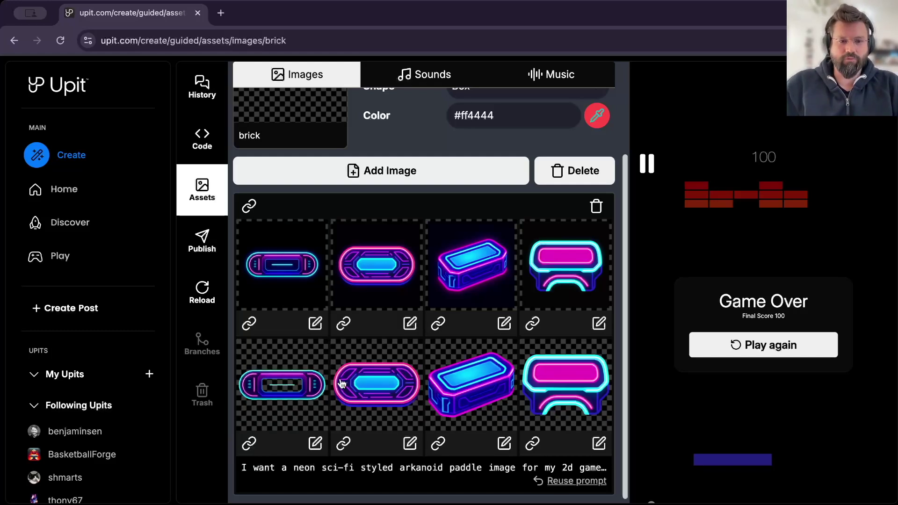
{"action": "left_click", "coordinate": [453, 391]}
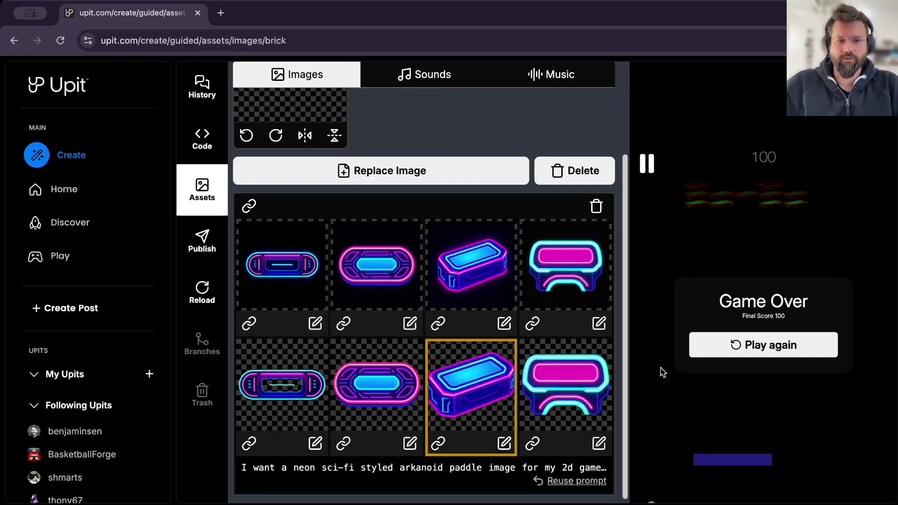
{"action": "left_click", "coordinate": [715, 355]}
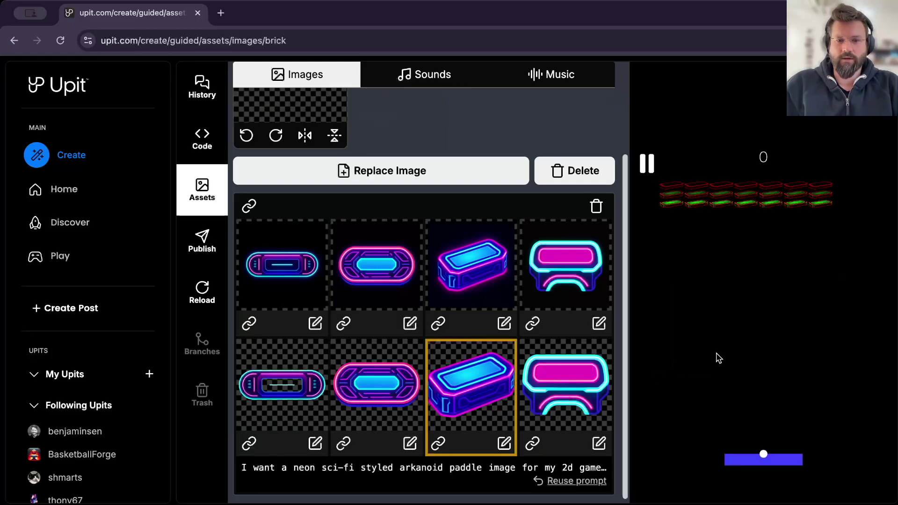
{"action": "left_click", "coordinate": [383, 385]}
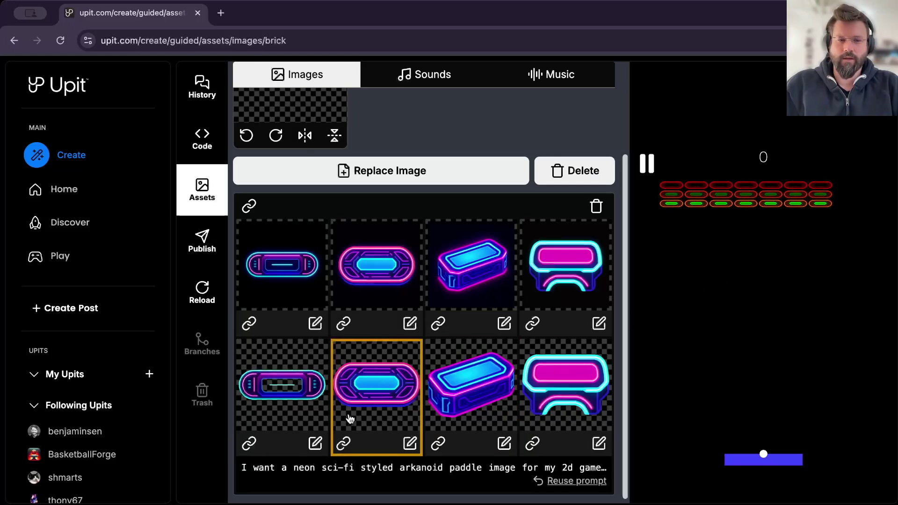
{"action": "left_click", "coordinate": [281, 391]}
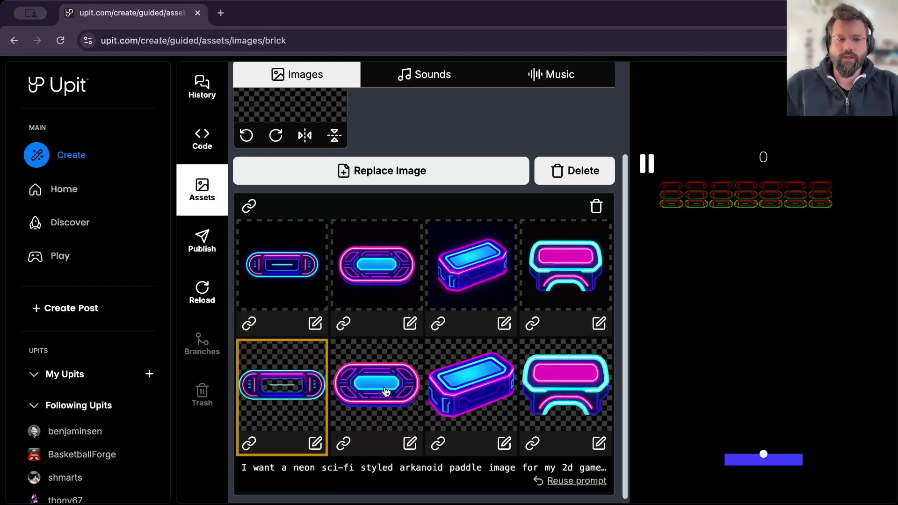
{"action": "scroll", "coordinate": [386, 392], "scroll_direction": "up", "scroll_amount": 3}
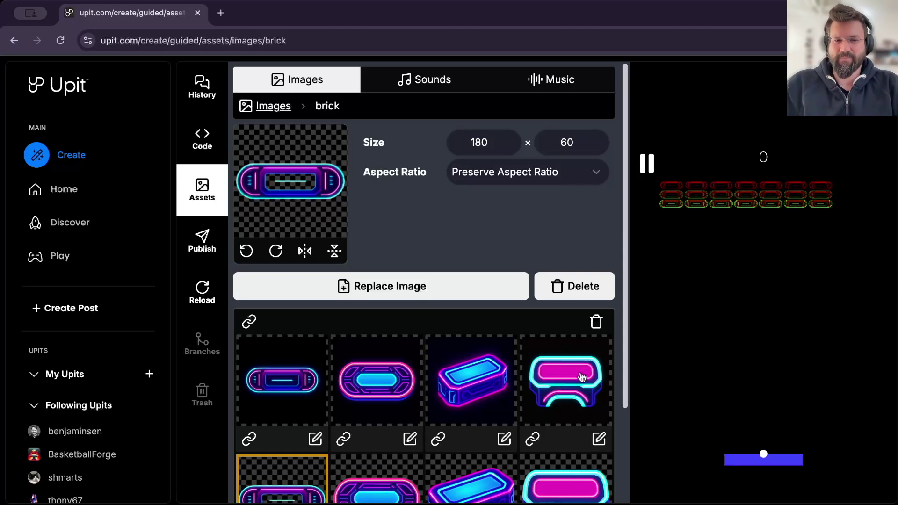
{"action": "left_click", "coordinate": [556, 384]}
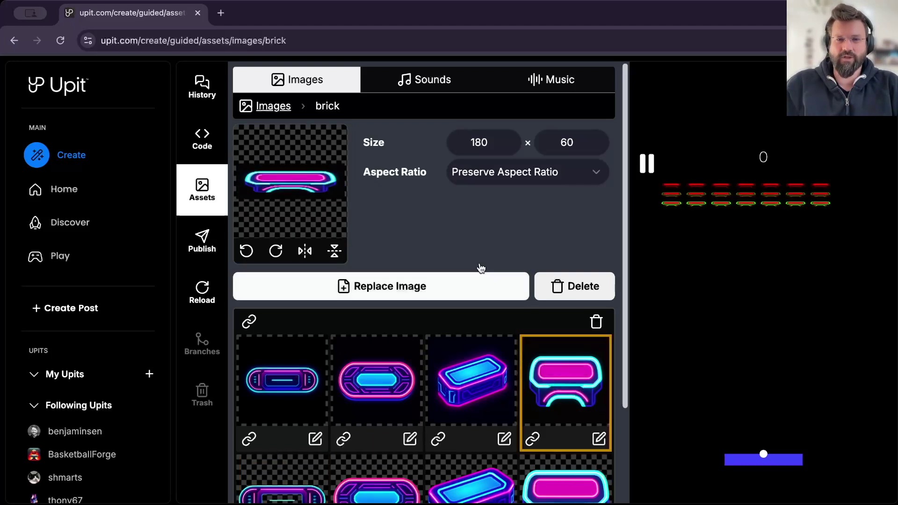
{"action": "left_click", "coordinate": [268, 110]}
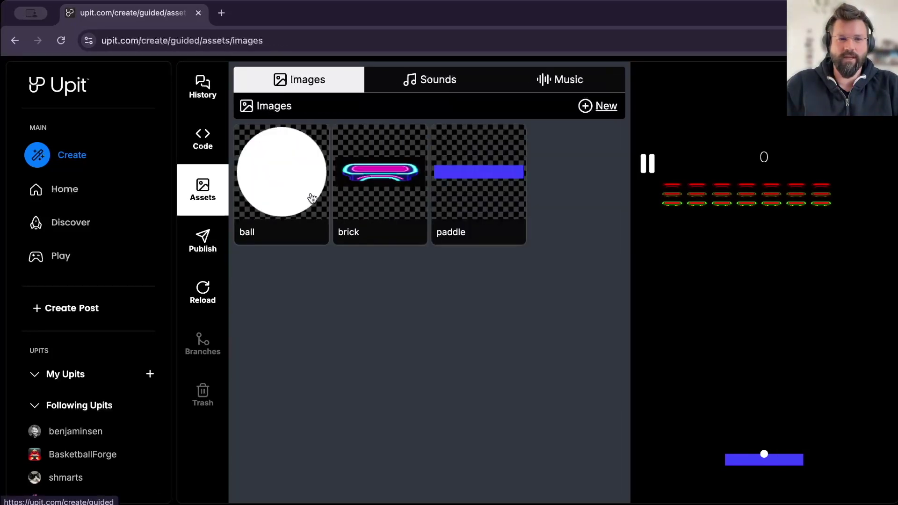
- Try the purple capsule and blue-pink images, then give the paddle the pink-and-cyan neon image
{"action": "left_click", "coordinate": [481, 180]}
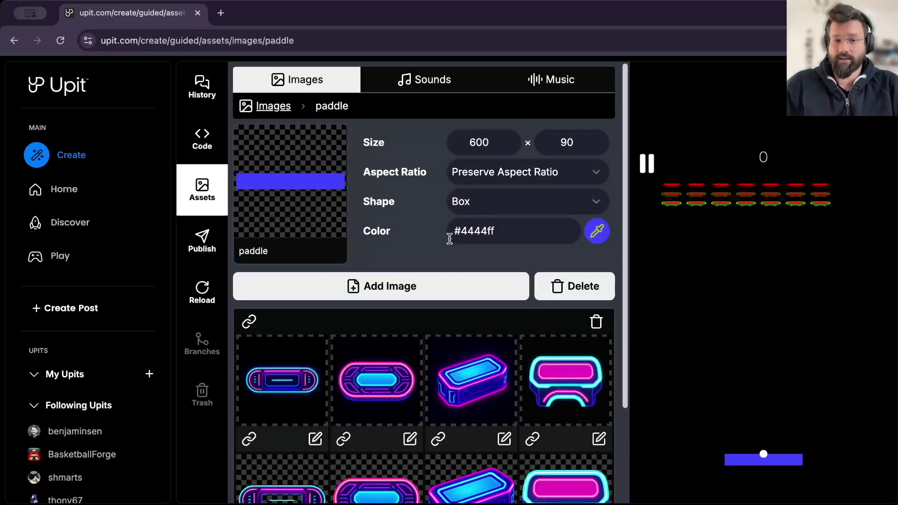
{"action": "scroll", "coordinate": [380, 361], "scroll_direction": "down", "scroll_amount": 3}
{"action": "scroll", "coordinate": [380, 361], "scroll_direction": "down", "scroll_amount": 2}
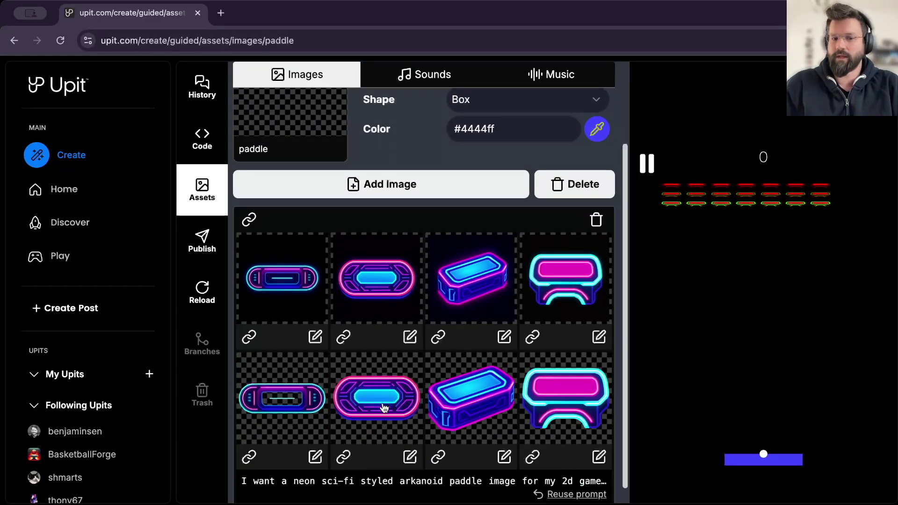
{"action": "left_click", "coordinate": [301, 405]}
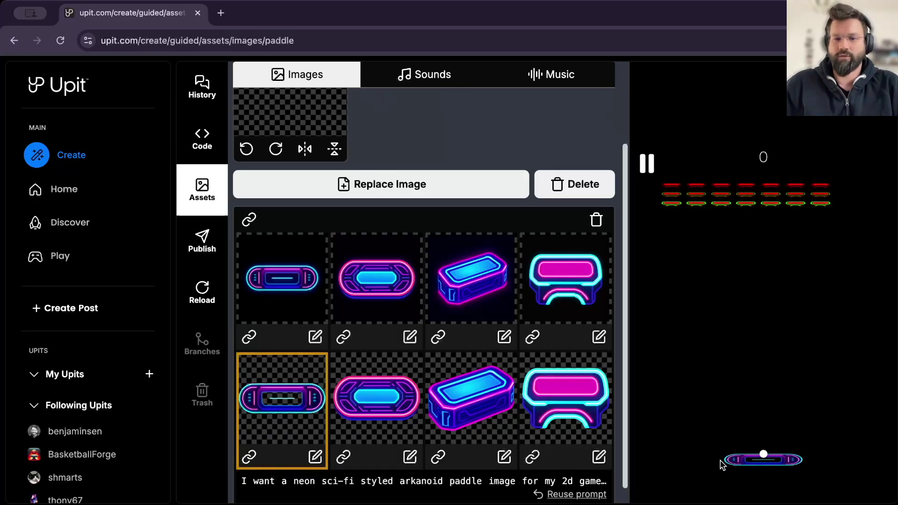
{"action": "left_click", "coordinate": [394, 409]}
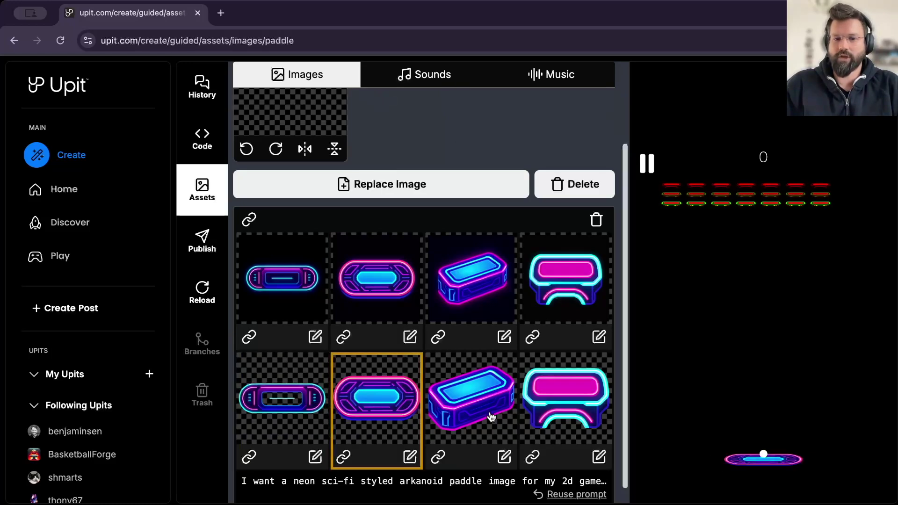
{"action": "left_click", "coordinate": [583, 403]}
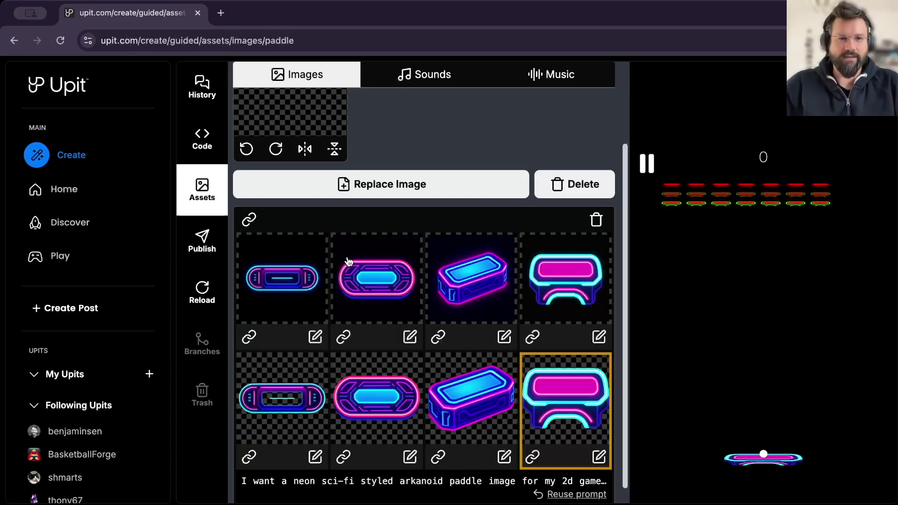
{"action": "scroll", "coordinate": [349, 261], "scroll_direction": "up", "scroll_amount": 4}
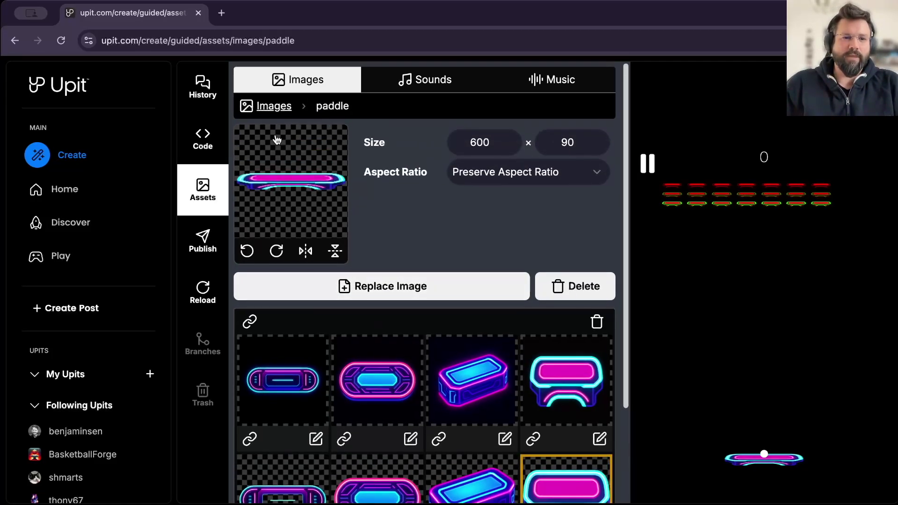
{"action": "left_click", "coordinate": [199, 172]}
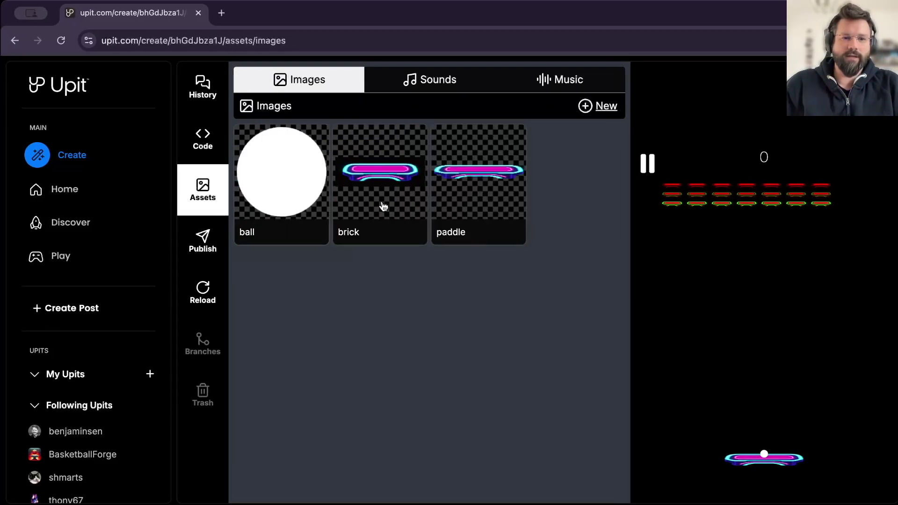
- Replace the brick image by generating new tiles from the prompt 'A brick tile, 2d'
{"action": "left_click", "coordinate": [386, 182]}
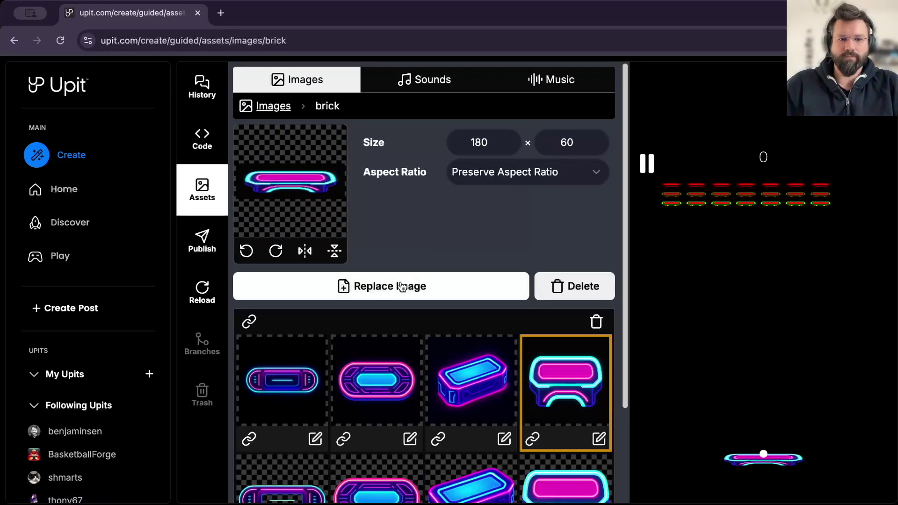
{"action": "left_click", "coordinate": [386, 288]}
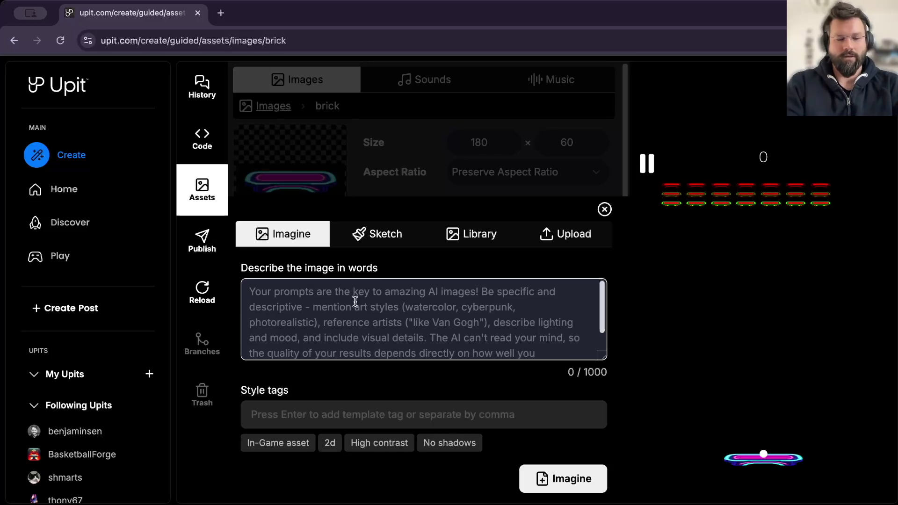
{"action": "type", "text": "A brick tile, 2d"}
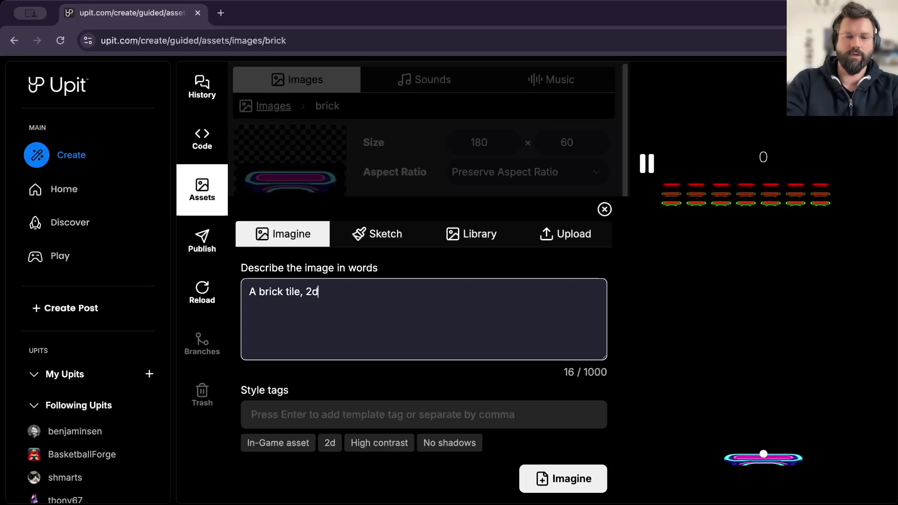
{"action": "left_click", "coordinate": [541, 475]}
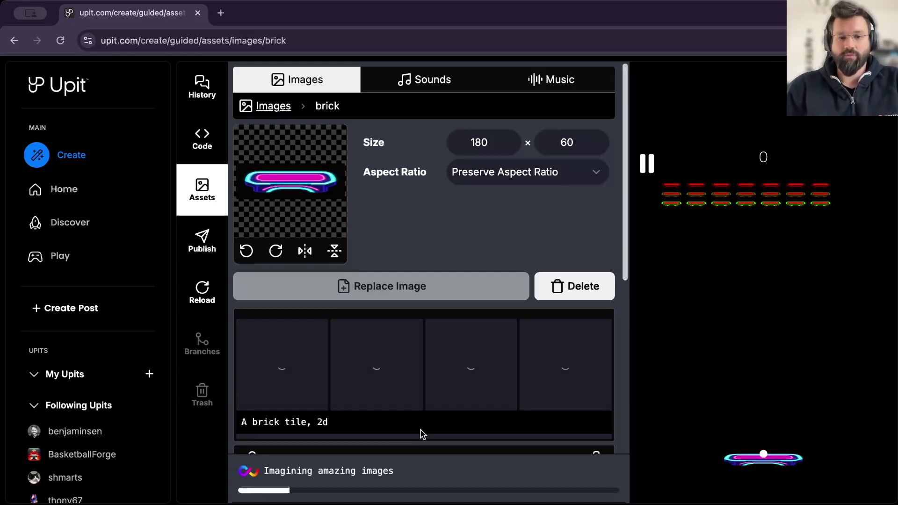
{"action": "scroll", "coordinate": [422, 435], "scroll_direction": "down", "scroll_amount": 1}
{"action": "scroll", "coordinate": [422, 434], "scroll_direction": "down", "scroll_amount": 6}
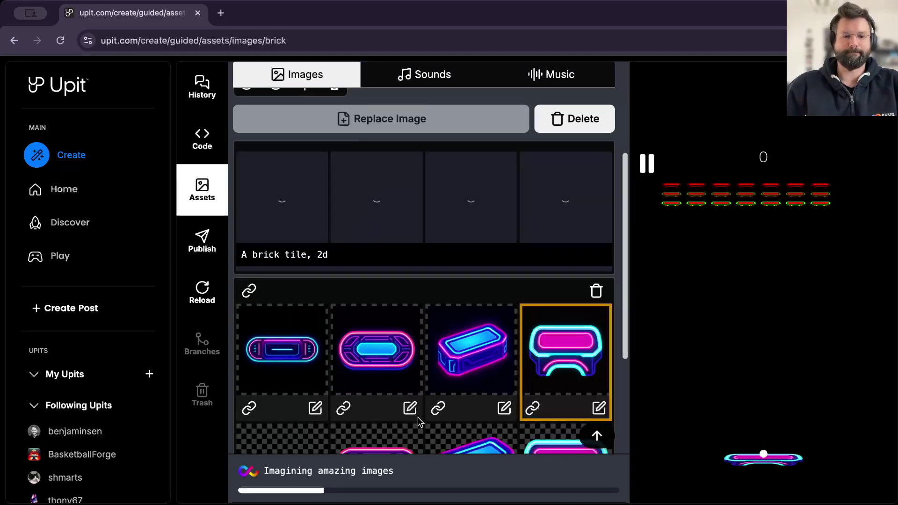
{"action": "scroll", "coordinate": [417, 421], "scroll_direction": "up", "scroll_amount": 7}
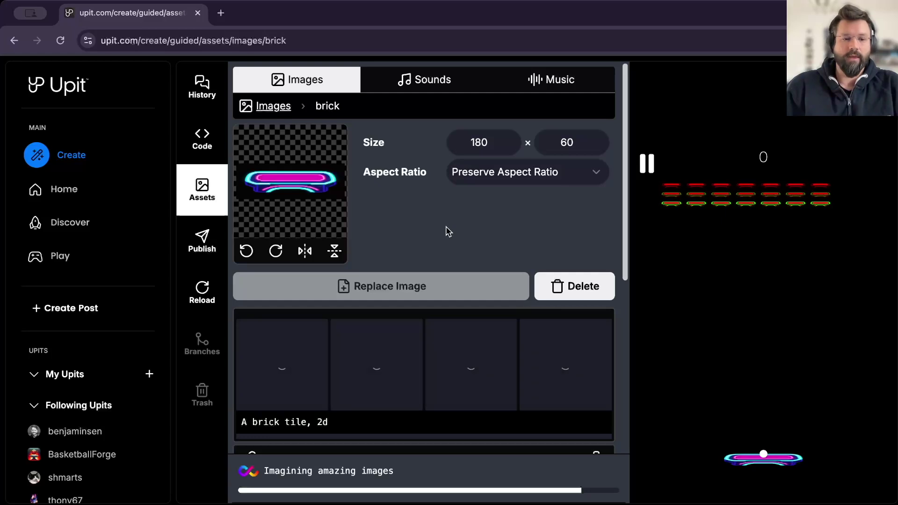
{"action": "scroll", "coordinate": [448, 231], "scroll_direction": "down", "scroll_amount": 2}
{"action": "scroll", "coordinate": [446, 231], "scroll_direction": "down", "scroll_amount": 5}
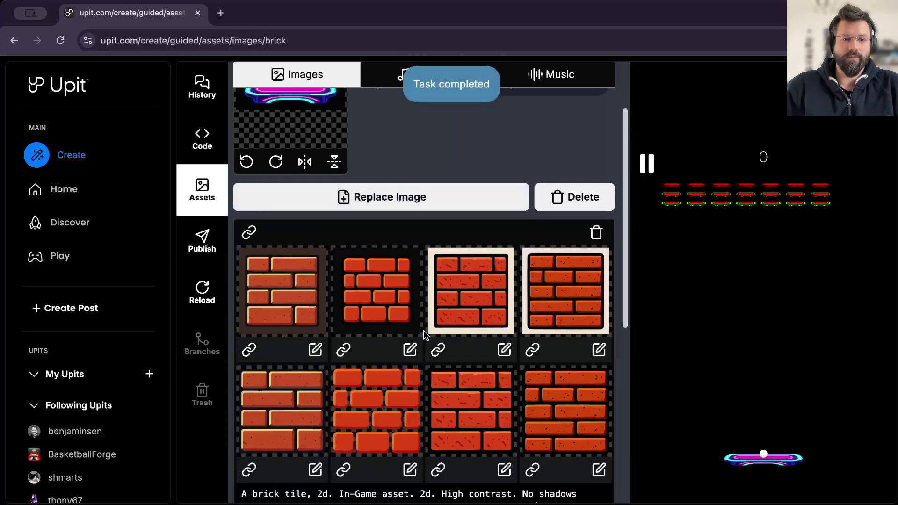
{"action": "scroll", "coordinate": [392, 344], "scroll_direction": "down", "scroll_amount": 2}
- Use the second bottom-row red brick tile for the bricks, test-play, and open Sounds
{"action": "left_click", "coordinate": [267, 370]}
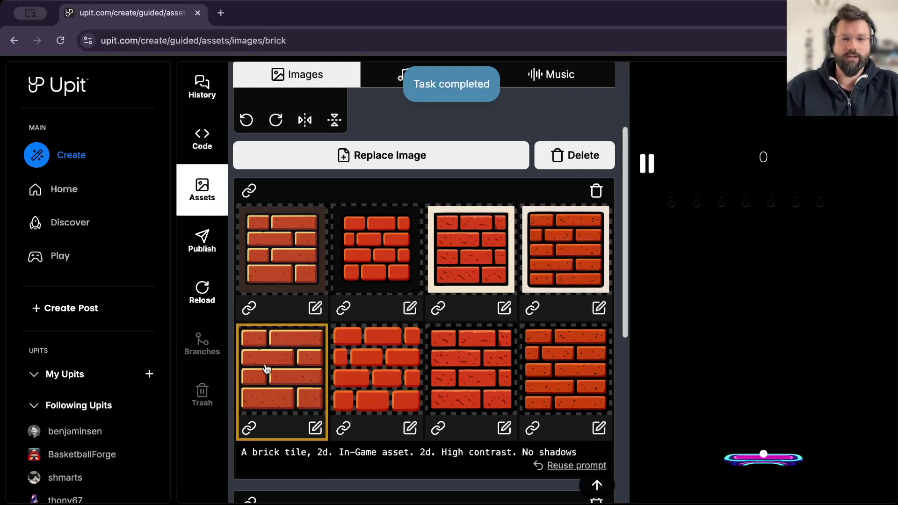
{"action": "left_click", "coordinate": [392, 380]}
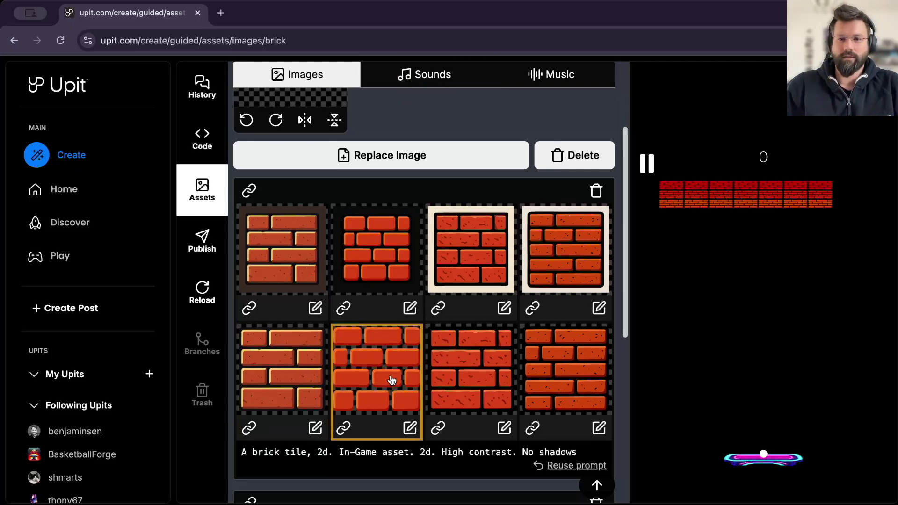
{"action": "left_click", "coordinate": [473, 370]}
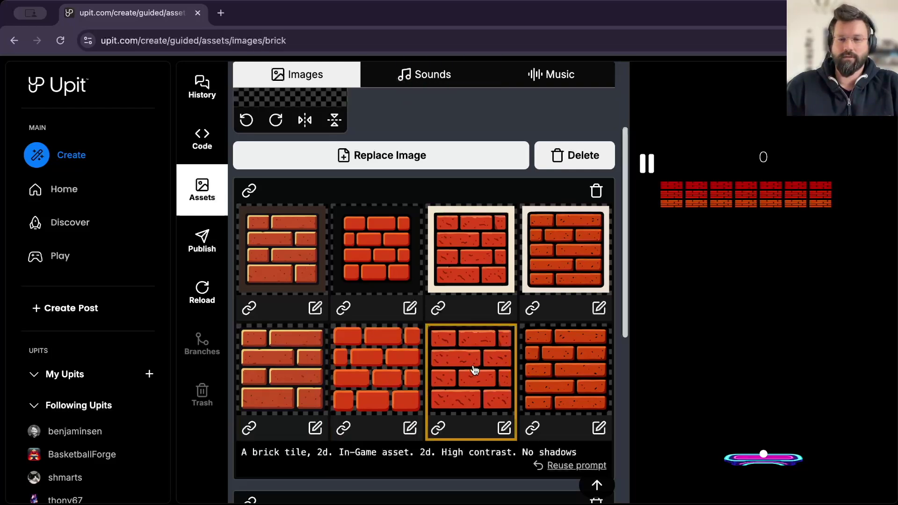
{"action": "left_click", "coordinate": [573, 375]}
{"action": "left_click", "coordinate": [368, 371]}
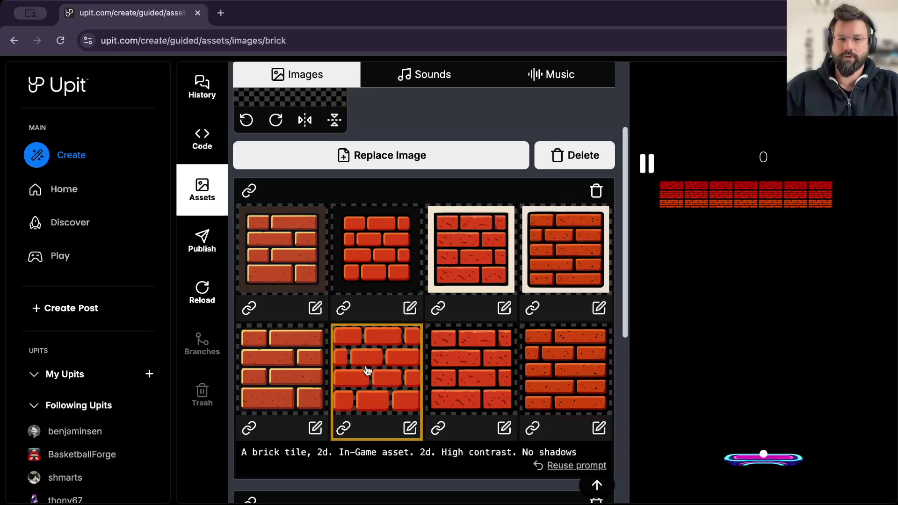
{"action": "left_click", "coordinate": [769, 401]}
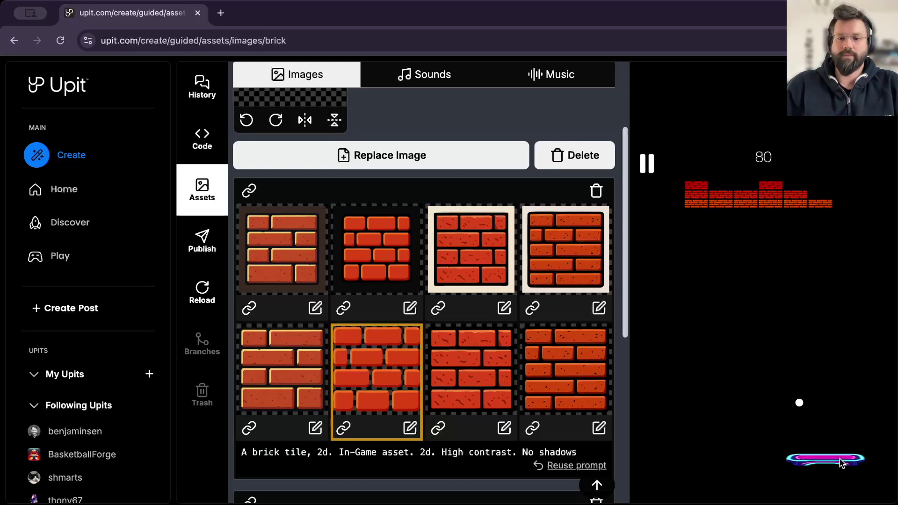
{"action": "left_click", "coordinate": [421, 80]}
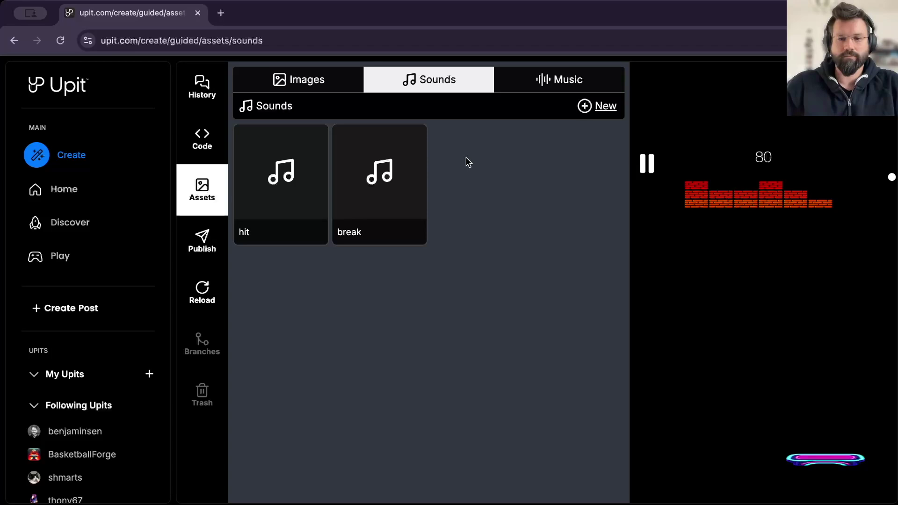
- Open the hit sound's Add sound form, briefly try the voice option, then close it
{"action": "left_click", "coordinate": [284, 172]}
{"action": "left_click", "coordinate": [418, 161]}
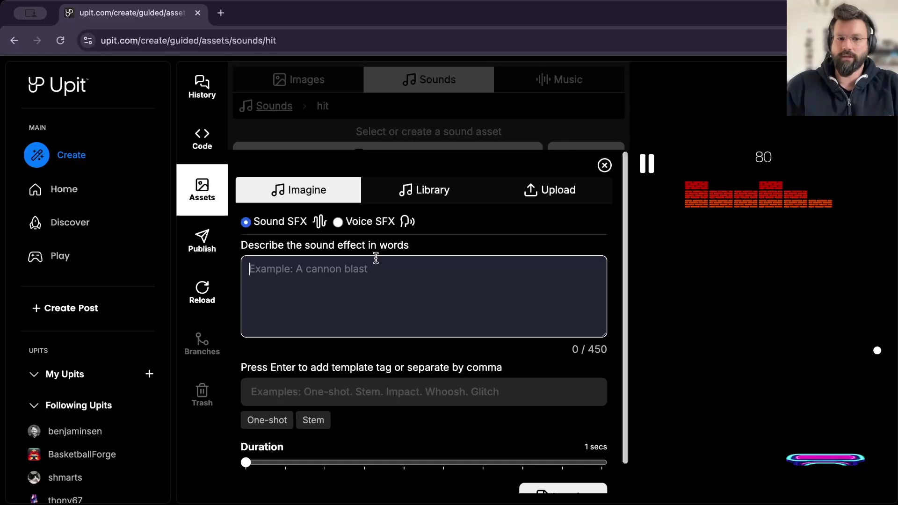
{"action": "left_click", "coordinate": [338, 222]}
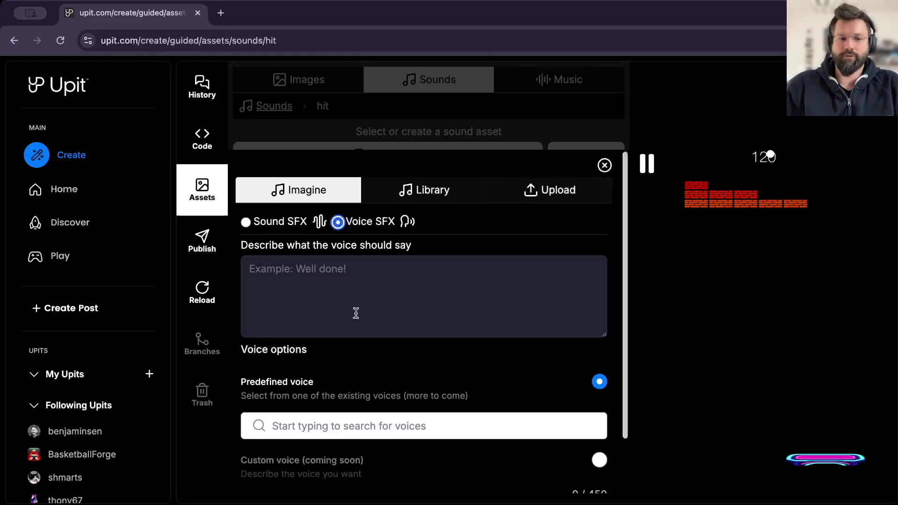
{"action": "scroll", "coordinate": [463, 356], "scroll_direction": "down", "scroll_amount": 1}
{"action": "scroll", "coordinate": [462, 356], "scroll_direction": "down", "scroll_amount": 3}
{"action": "scroll", "coordinate": [461, 357], "scroll_direction": "up", "scroll_amount": 3}
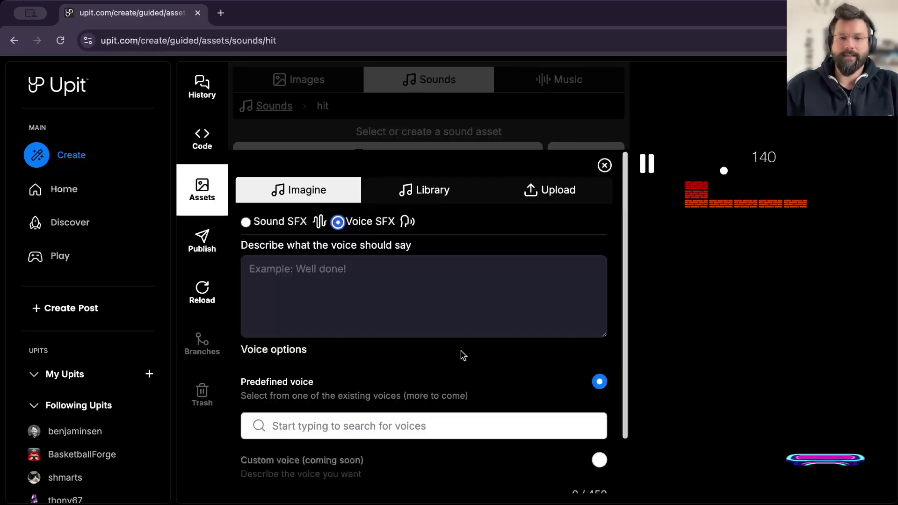
{"action": "left_click", "coordinate": [604, 157]}
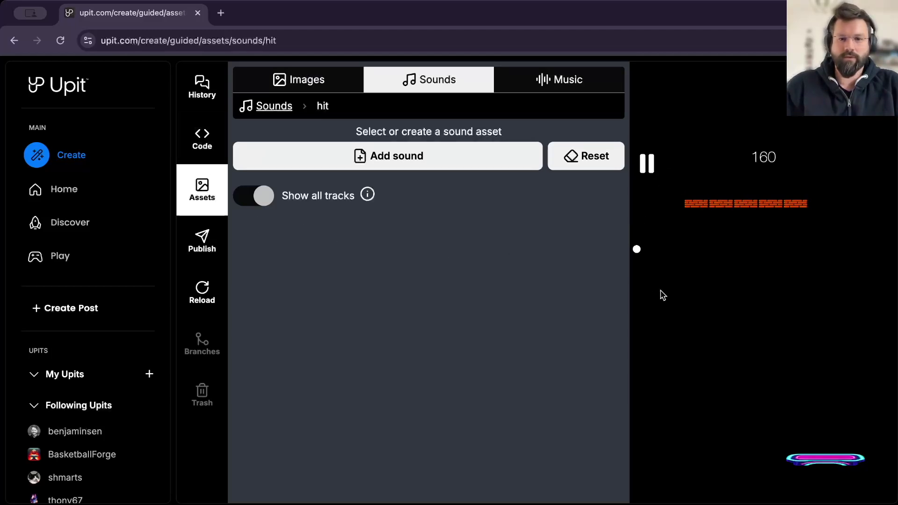
- Generate hit sound effects from the description 'Bricks falling apart' and restart the game
{"action": "left_click", "coordinate": [399, 161]}
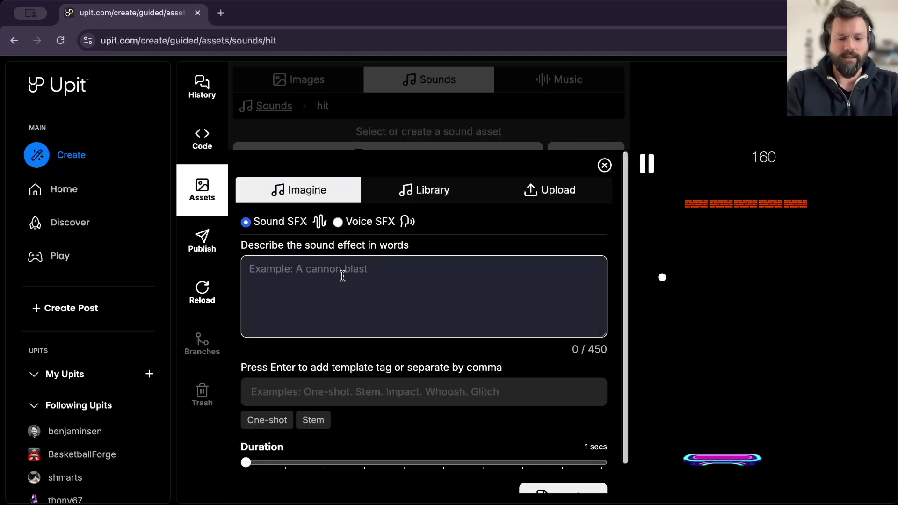
{"action": "type", "text": "Brick"}
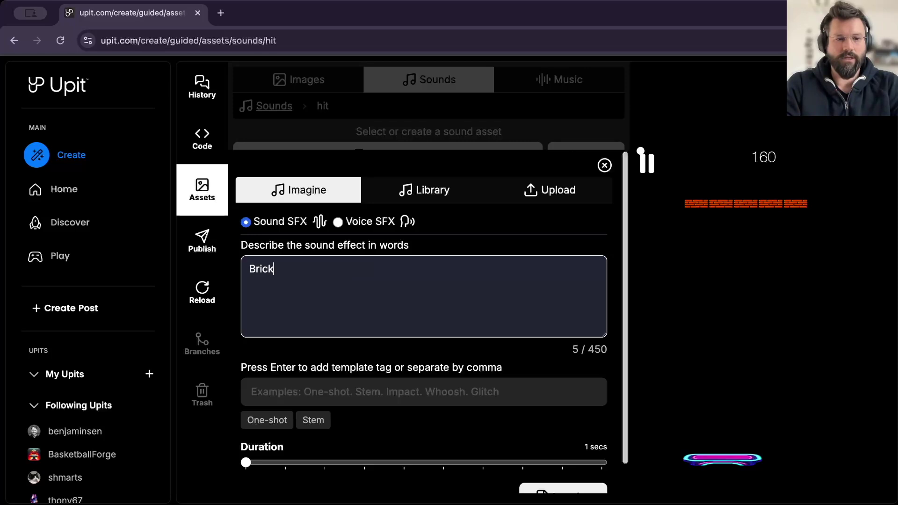
{"action": "type", "text": "s "}
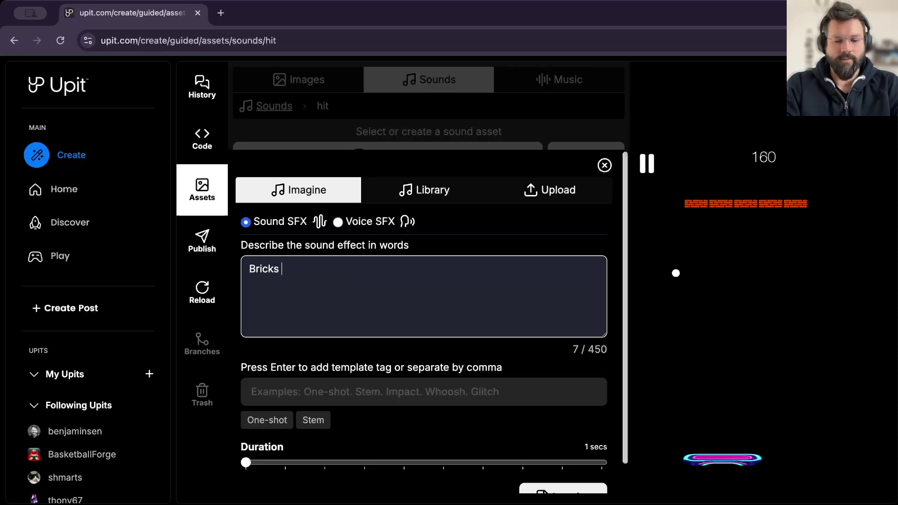
{"action": "type", "text": "falling apart"}
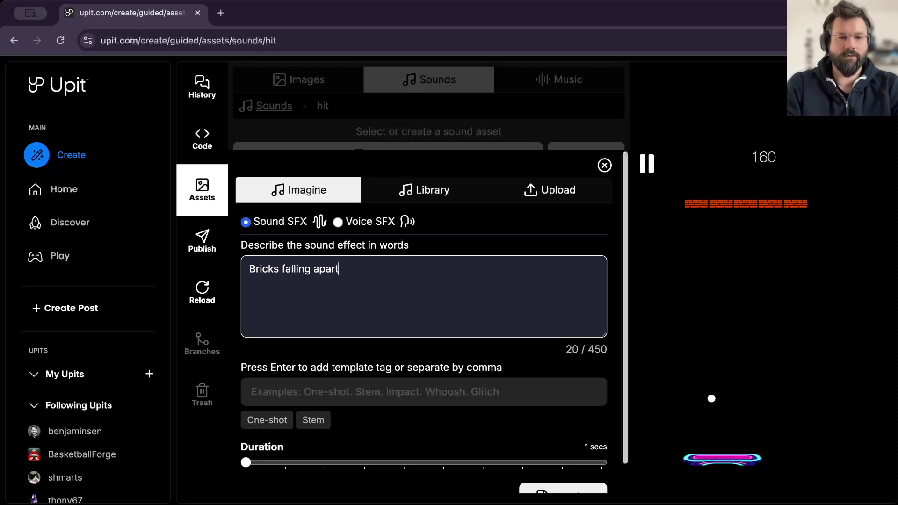
{"action": "scroll", "coordinate": [494, 391], "scroll_direction": "down", "scroll_amount": 1}
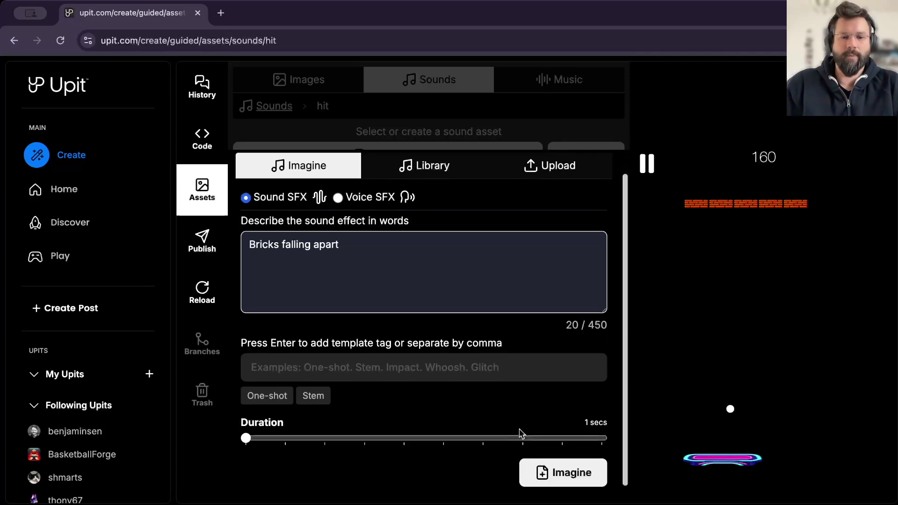
{"action": "left_click", "coordinate": [558, 475]}
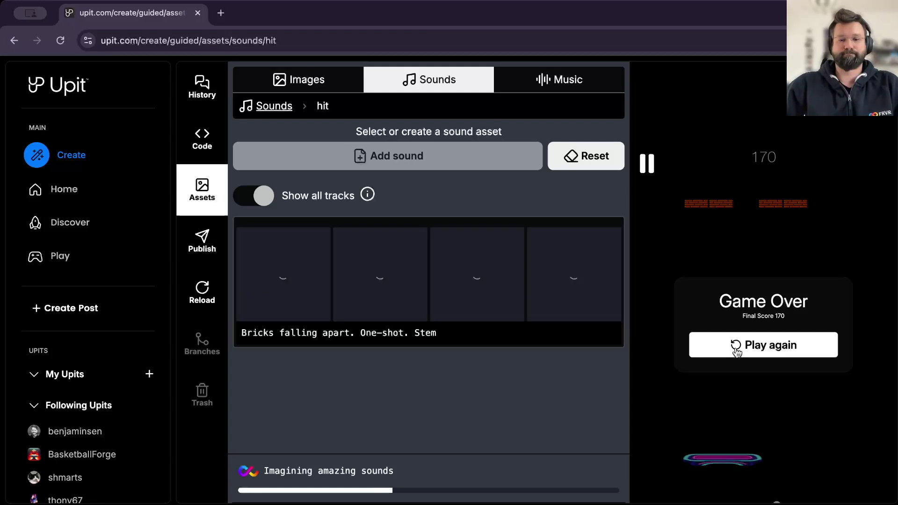
{"action": "left_click", "coordinate": [737, 352]}
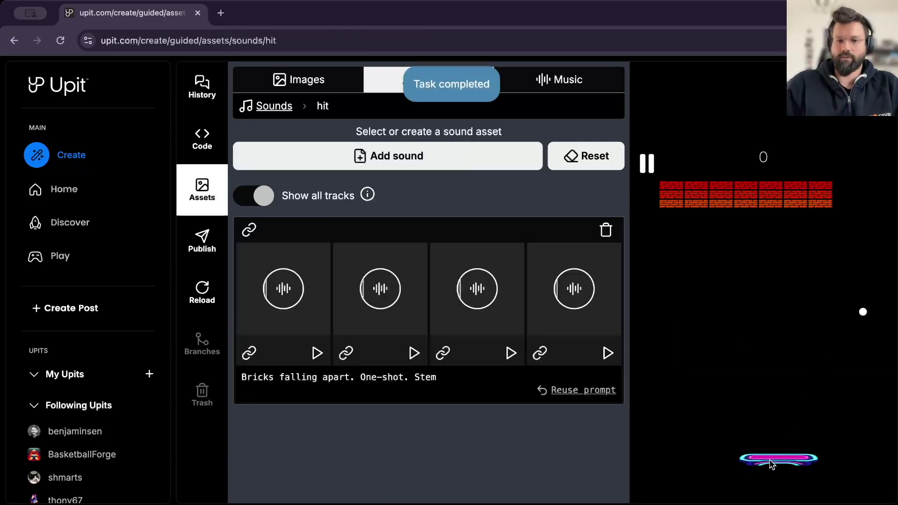
- Listen to the generated hit sound variants, play the game to hear it, and return to Sounds
{"action": "left_click", "coordinate": [317, 353]}
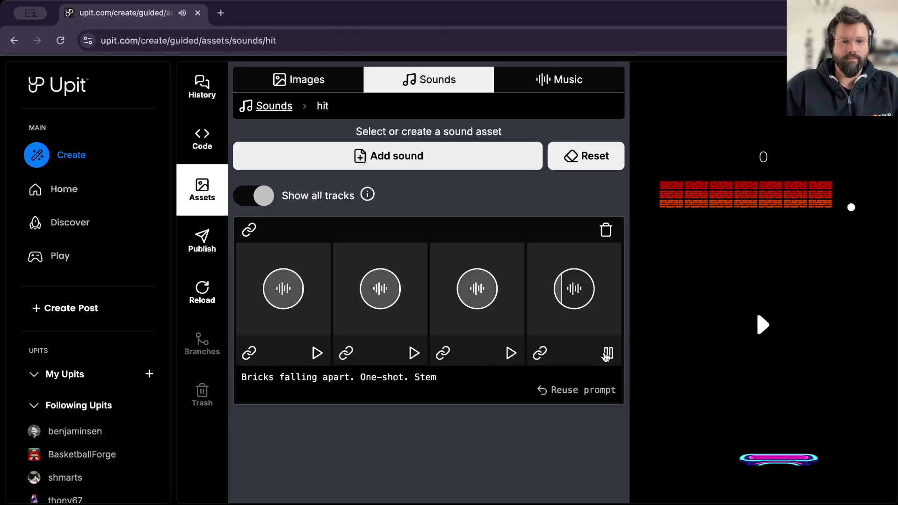
{"action": "left_click", "coordinate": [317, 353]}
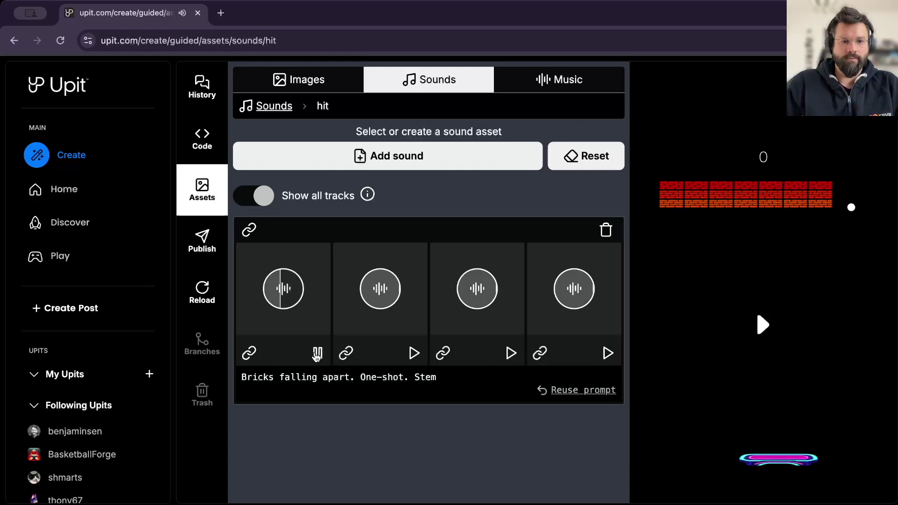
{"action": "left_click", "coordinate": [287, 325]}
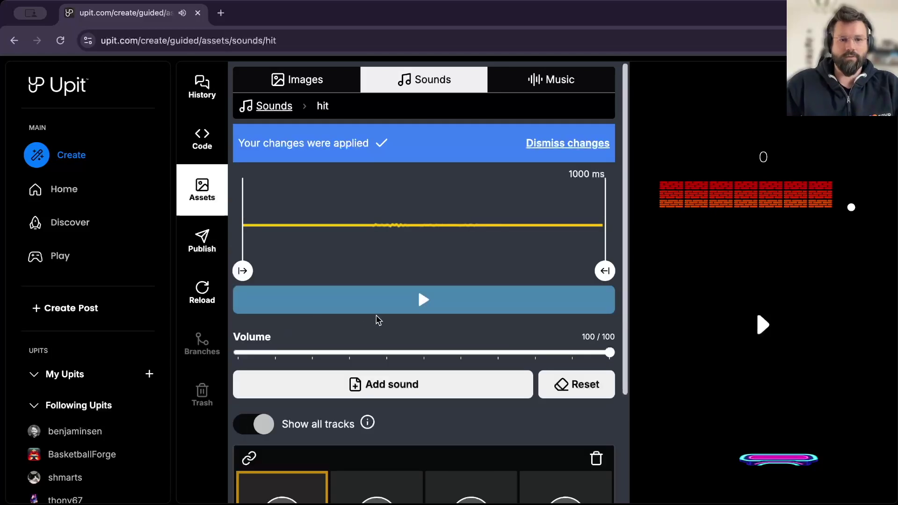
{"action": "left_click", "coordinate": [391, 311]}
{"action": "left_click", "coordinate": [391, 309]}
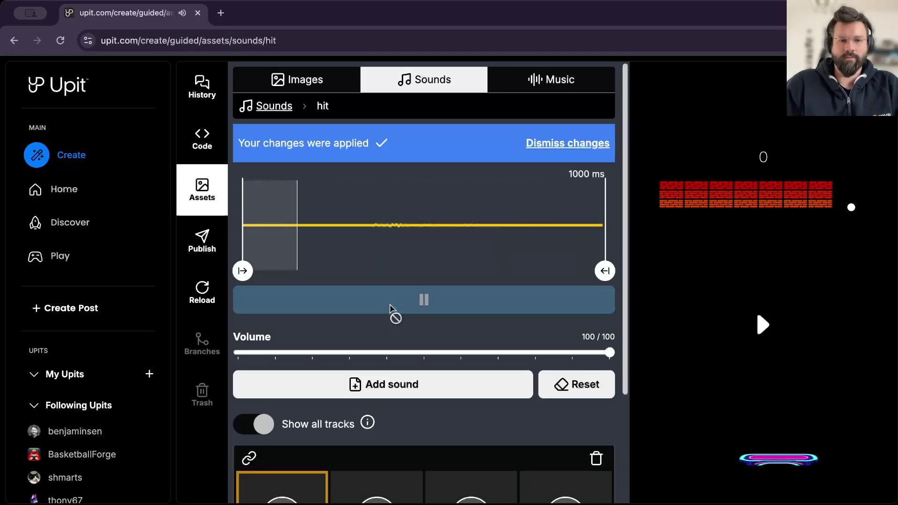
{"action": "left_click", "coordinate": [762, 326]}
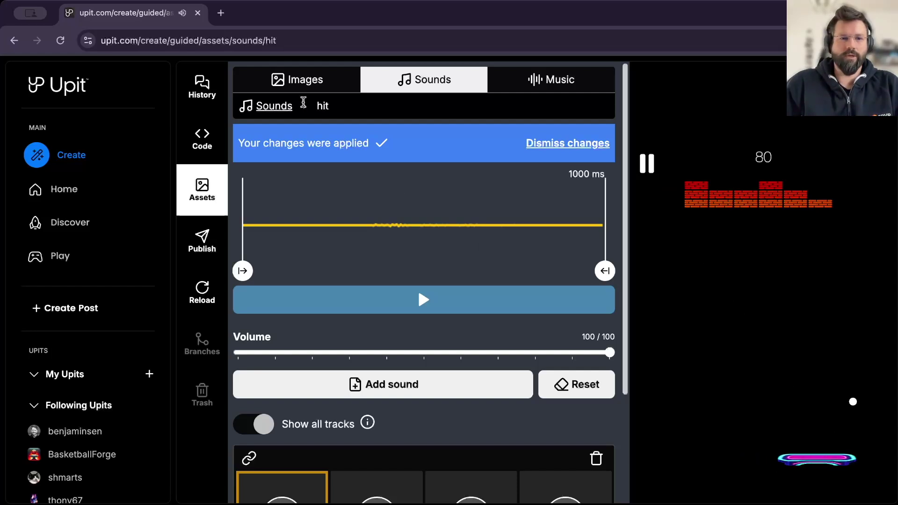
{"action": "left_click", "coordinate": [281, 108]}
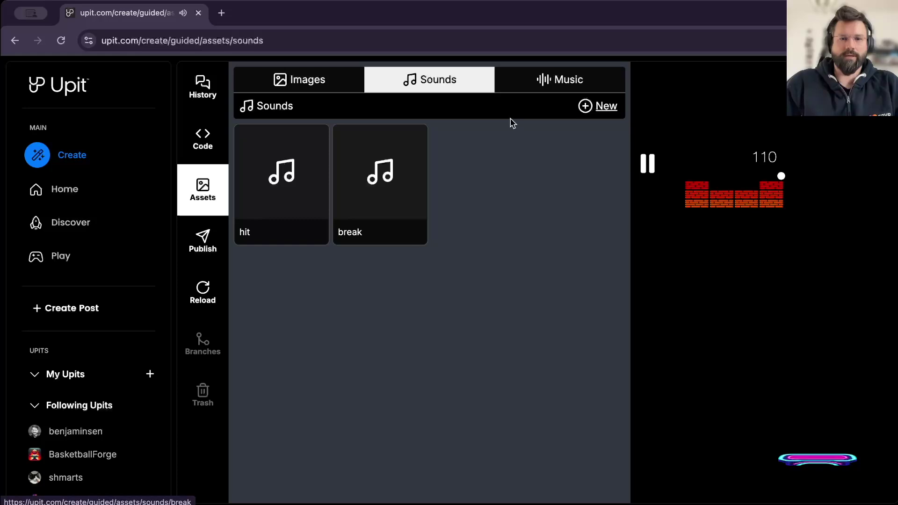
- Check the empty Music assets, then open the Publish Your Game form
{"action": "left_click", "coordinate": [524, 85]}
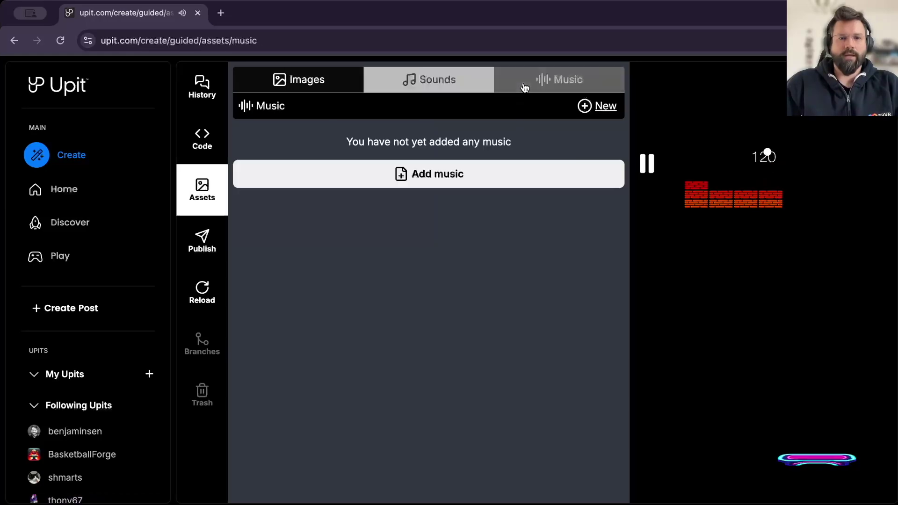
{"action": "left_click", "coordinate": [207, 243]}
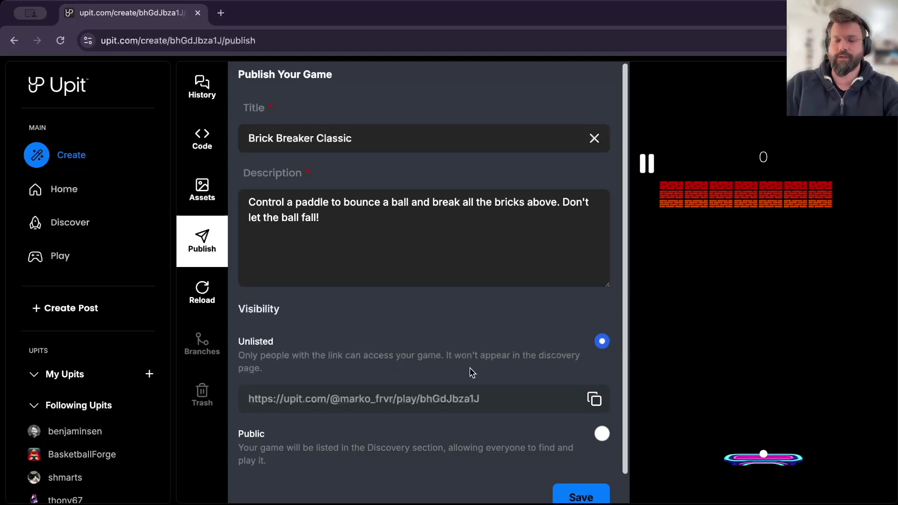
- Copy the game's share link and change its visibility from Unlisted to Public
{"action": "left_click", "coordinate": [594, 401]}
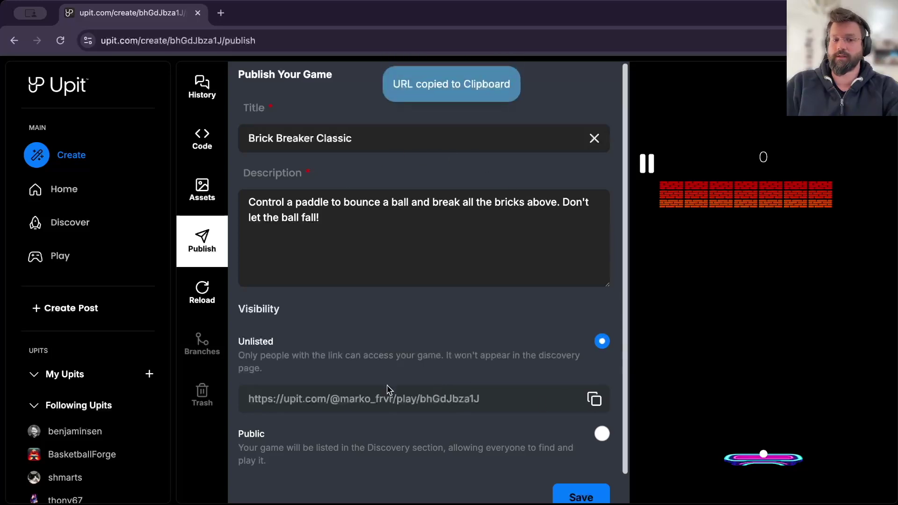
{"action": "scroll", "coordinate": [465, 406], "scroll_direction": "down", "scroll_amount": 1}
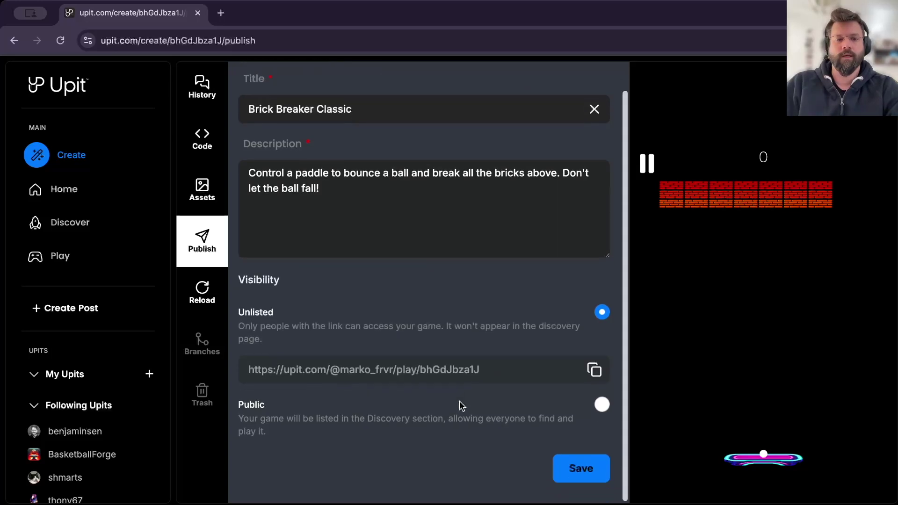
{"action": "left_click", "coordinate": [602, 405]}
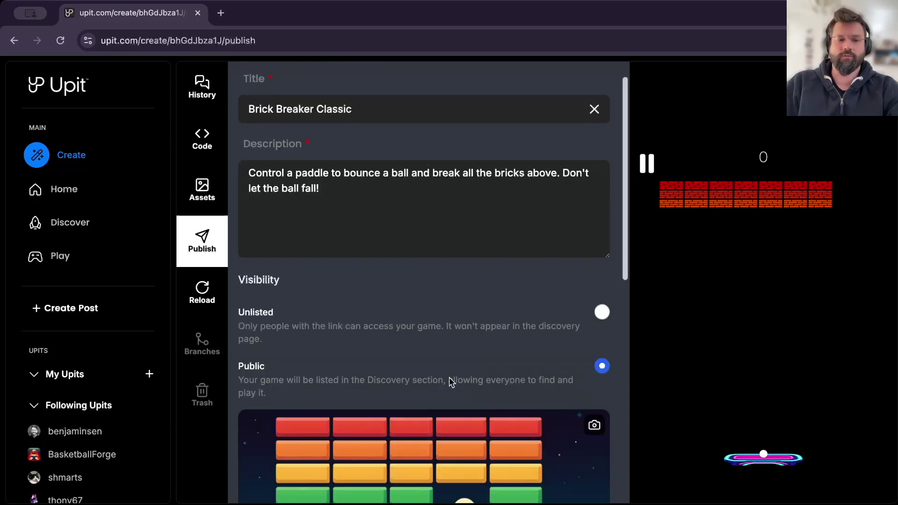
{"action": "scroll", "coordinate": [450, 382], "scroll_direction": "down", "scroll_amount": 5}
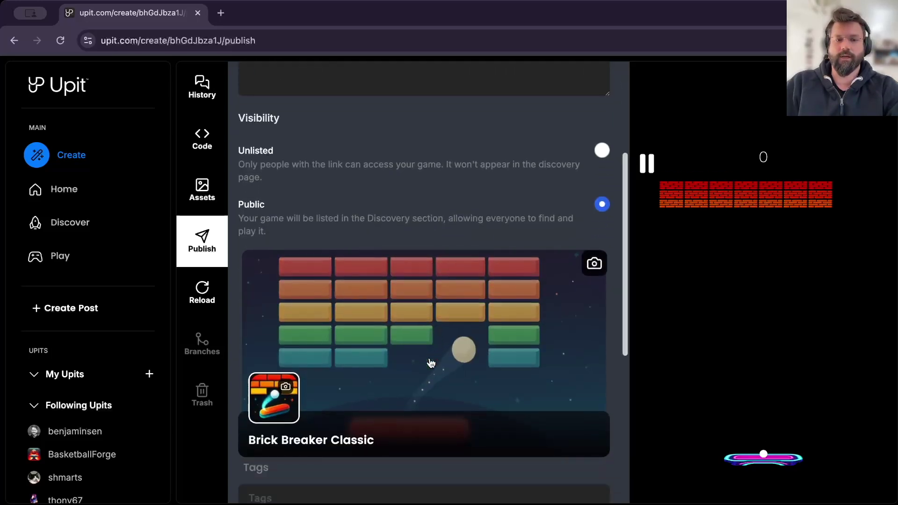
{"action": "scroll", "coordinate": [431, 364], "scroll_direction": "down", "scroll_amount": 2}
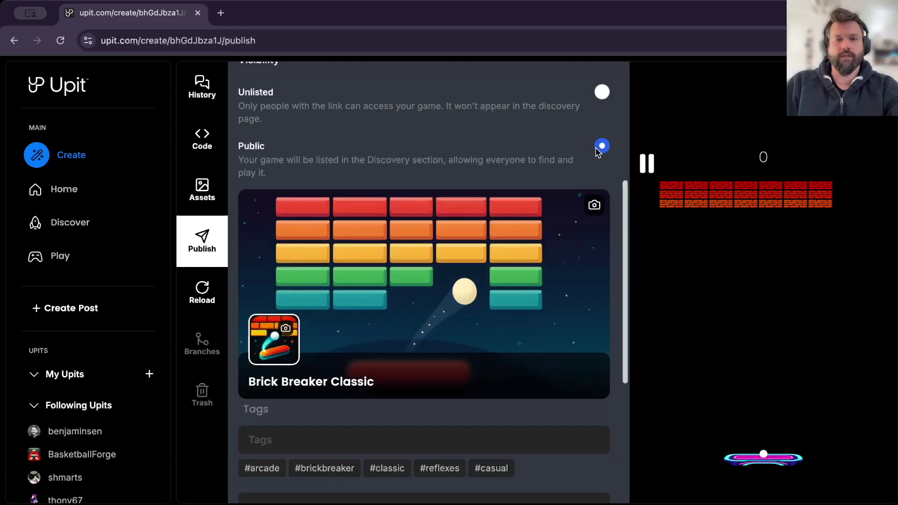
{"action": "scroll", "coordinate": [423, 237], "scroll_direction": "down", "scroll_amount": 1}
- Replace the banner with the fourth generated starry-sky brick image
{"action": "left_click", "coordinate": [444, 254]}
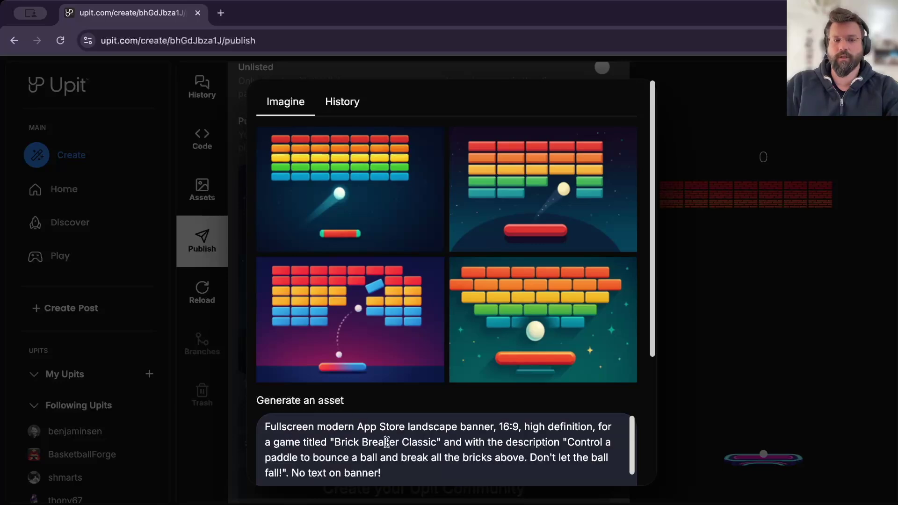
{"action": "scroll", "coordinate": [387, 442], "scroll_direction": "down", "scroll_amount": 1}
{"action": "scroll", "coordinate": [387, 443], "scroll_direction": "up", "scroll_amount": 1}
{"action": "left_click", "coordinate": [443, 325]}
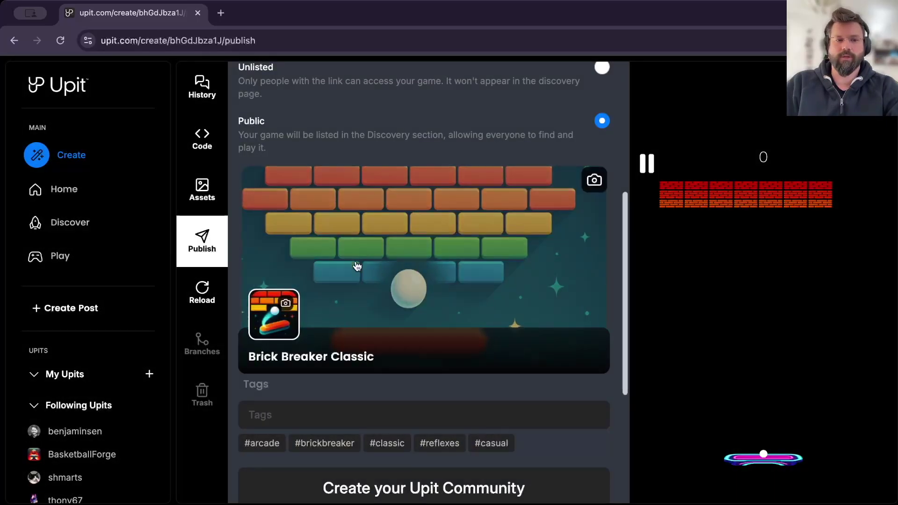
- Set the game's icon to the fourth generated colourful icon
{"action": "left_click", "coordinate": [408, 196]}
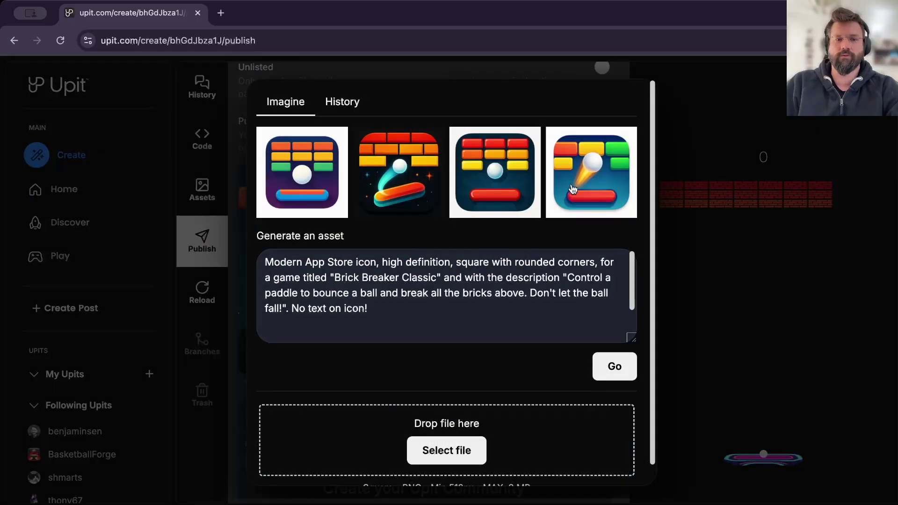
{"action": "left_click", "coordinate": [573, 189]}
{"action": "scroll", "coordinate": [430, 348], "scroll_direction": "down", "scroll_amount": 1}
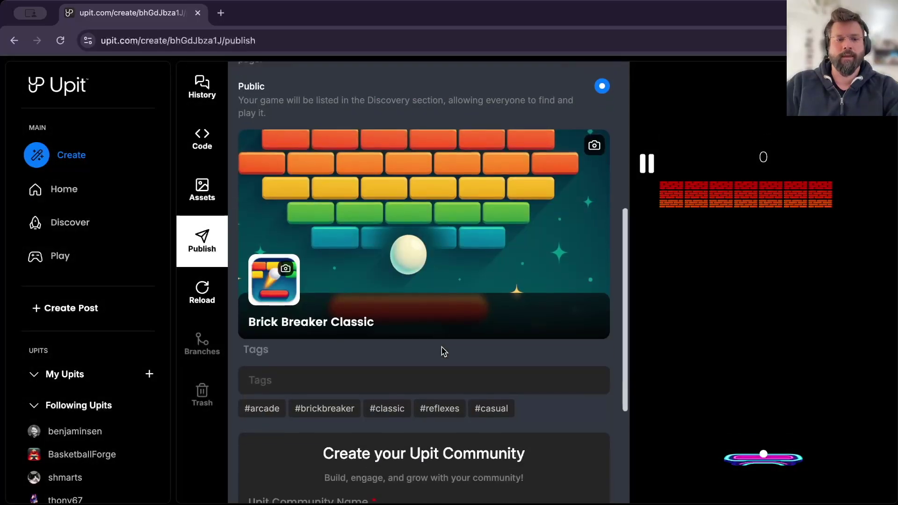
{"action": "scroll", "coordinate": [444, 351], "scroll_direction": "down", "scroll_amount": 4}
- Enter 'brickgame' as the community name and publish Brick Breaker Classic
{"action": "left_click", "coordinate": [376, 372]}
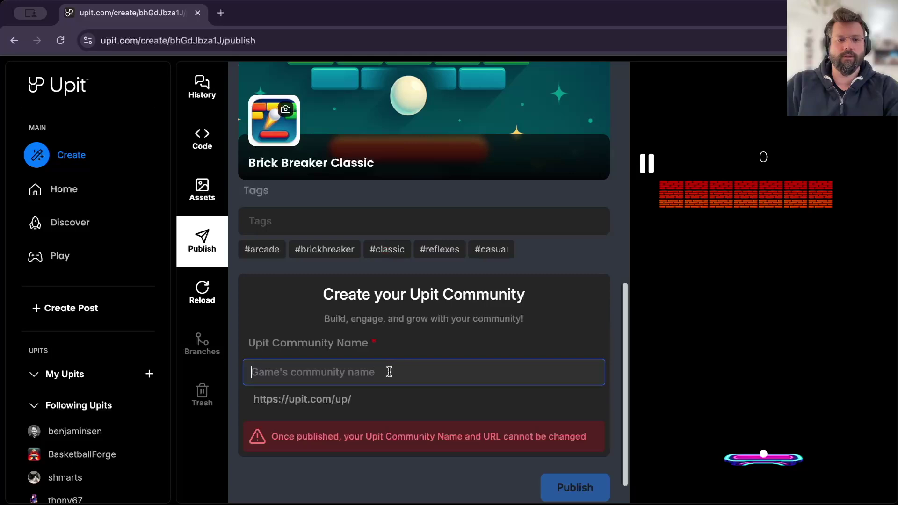
{"action": "type", "text": "brickgame"}
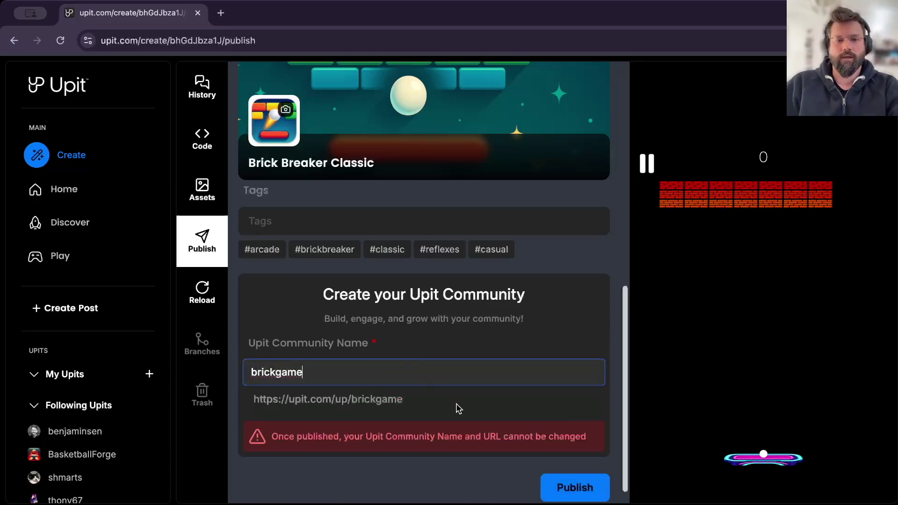
{"action": "left_click", "coordinate": [568, 487]}
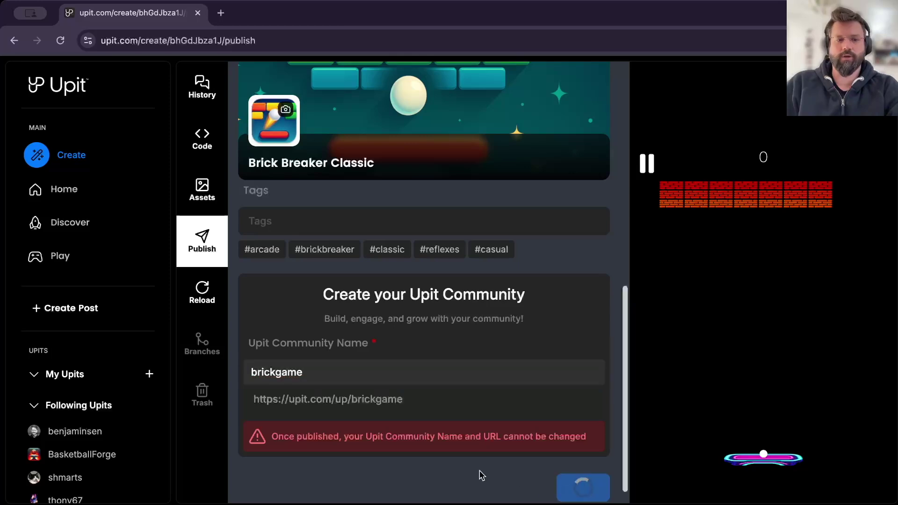
{"action": "scroll", "coordinate": [472, 474], "scroll_direction": "down", "scroll_amount": 1}
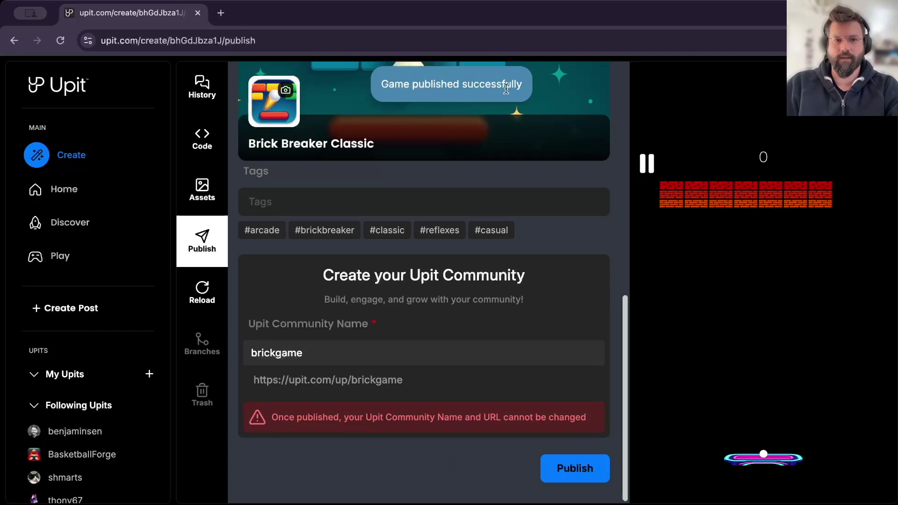
{"action": "left_click", "coordinate": [69, 223]}
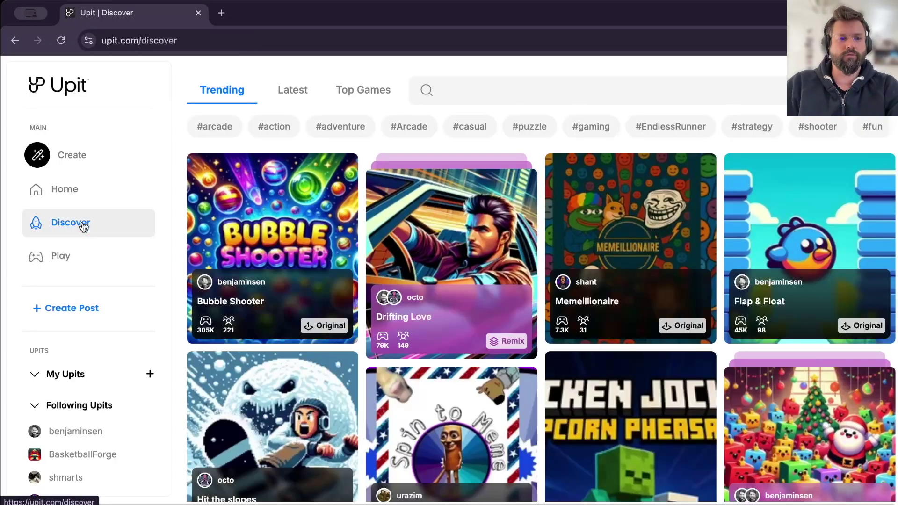
- Check the Latest feed, reload, then view your profile's Creations listing Brick Breaker Classic
{"action": "left_click", "coordinate": [293, 91]}
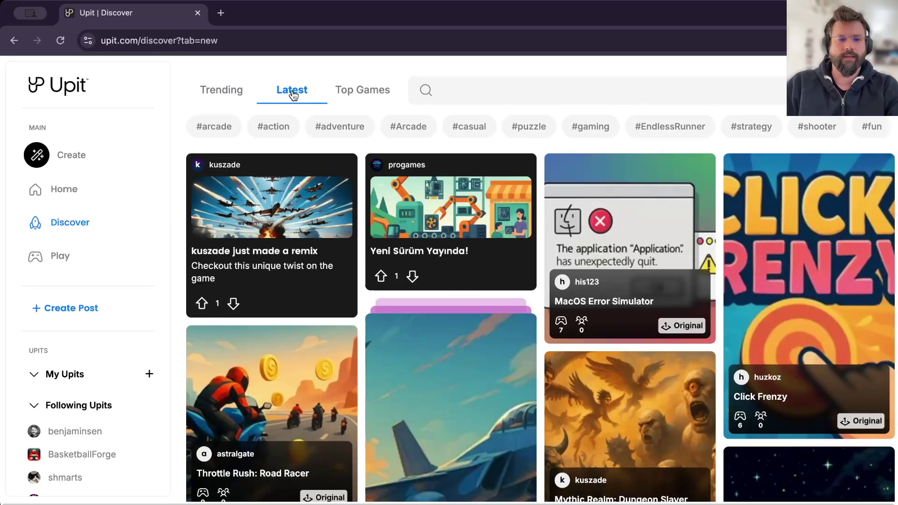
{"action": "scroll", "coordinate": [395, 289], "scroll_direction": "down", "scroll_amount": 5}
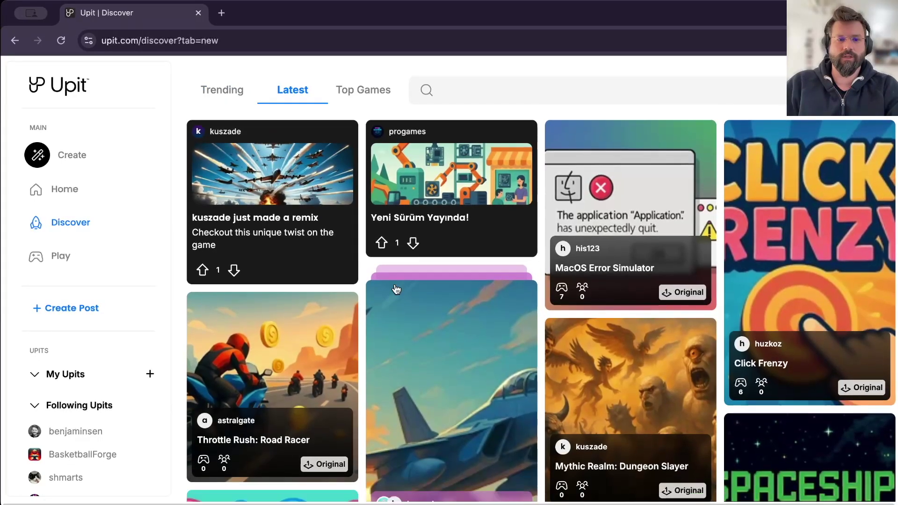
{"action": "scroll", "coordinate": [395, 289], "scroll_direction": "up", "scroll_amount": 5}
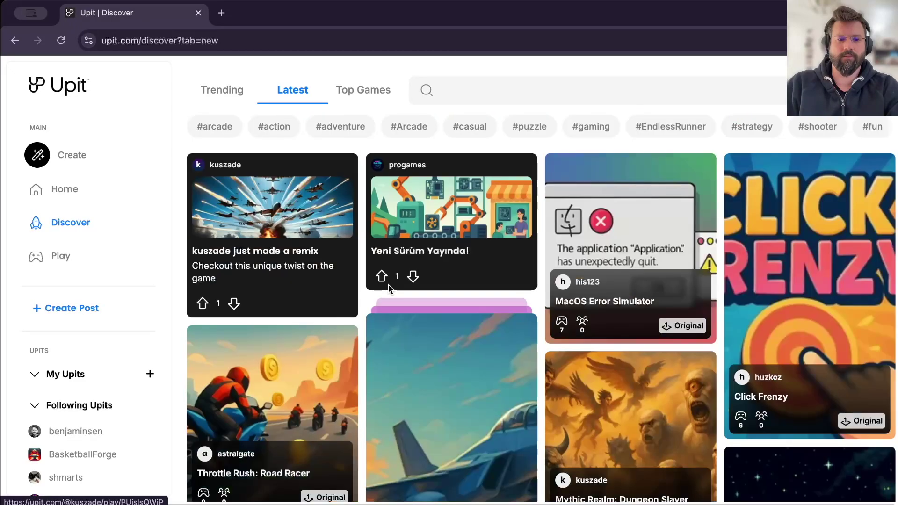
{"action": "left_click", "coordinate": [61, 41]}
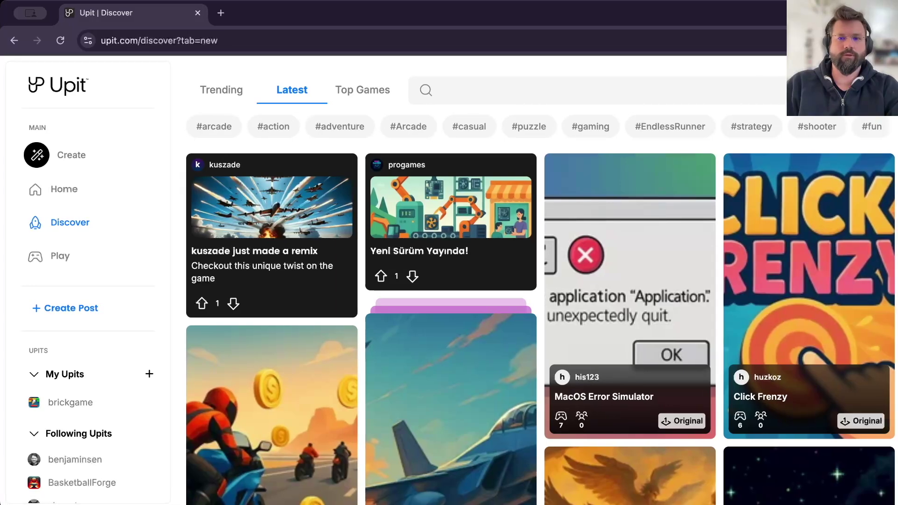
{"action": "left_click", "coordinate": [852, 120]}
{"action": "left_click", "coordinate": [677, 315]}
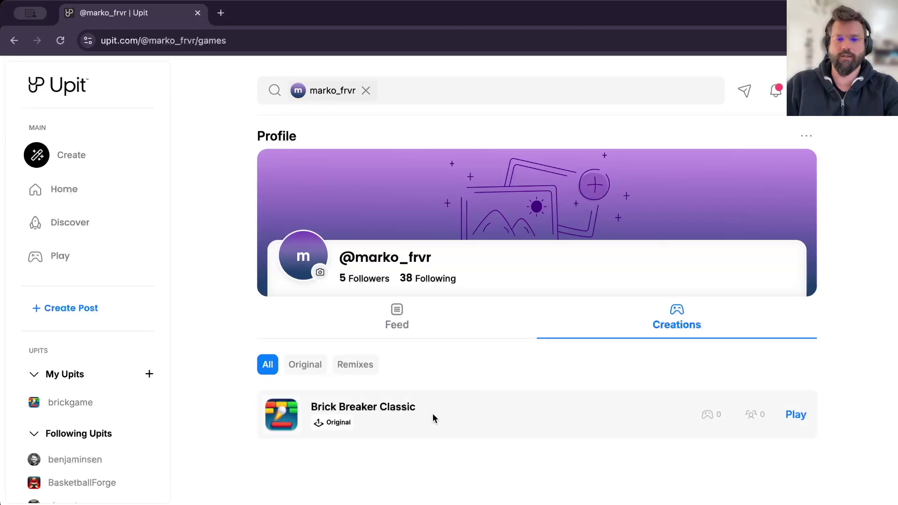
- Open the published Brick Breaker Classic play page and start the game at score 0
{"action": "left_click", "coordinate": [798, 415]}
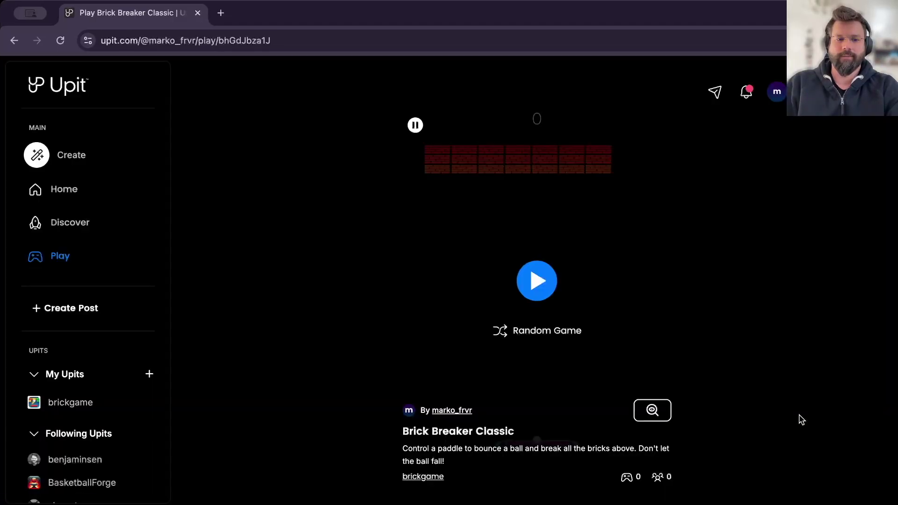
{"action": "left_click", "coordinate": [533, 289]}
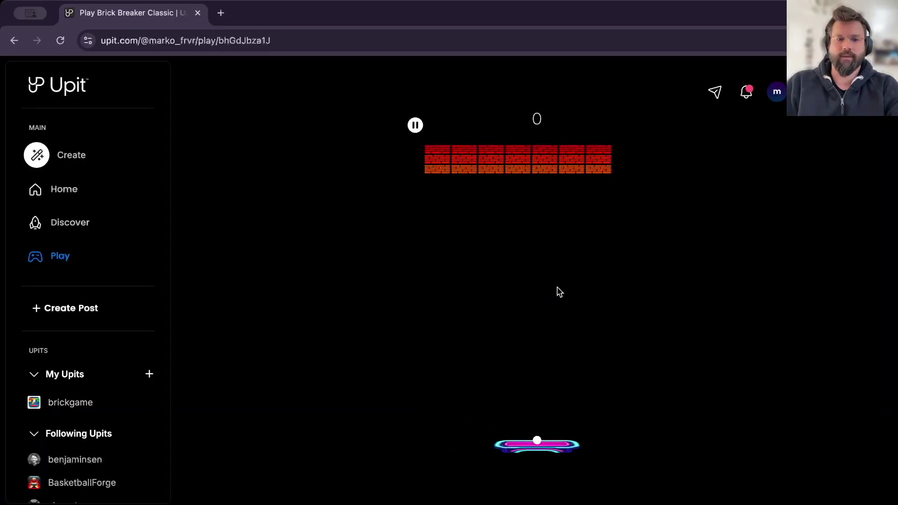